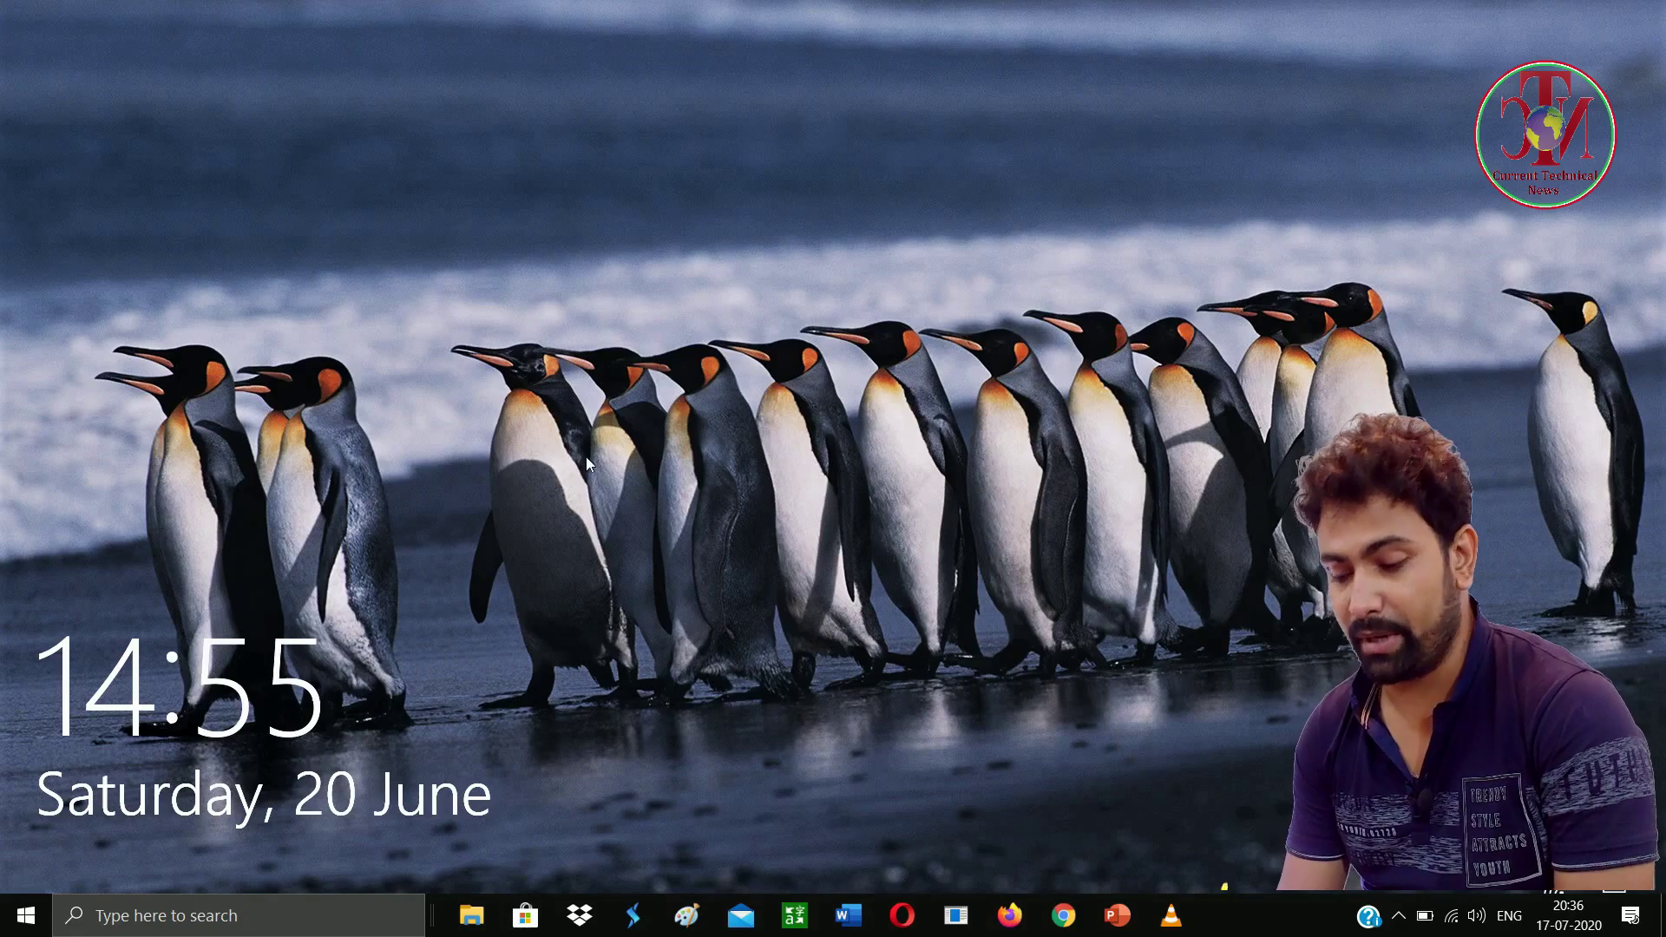
# - Refresh the desktop twice from its right-click menu
pyautogui.rightClick(482, 294)
pyautogui.click(559, 362)
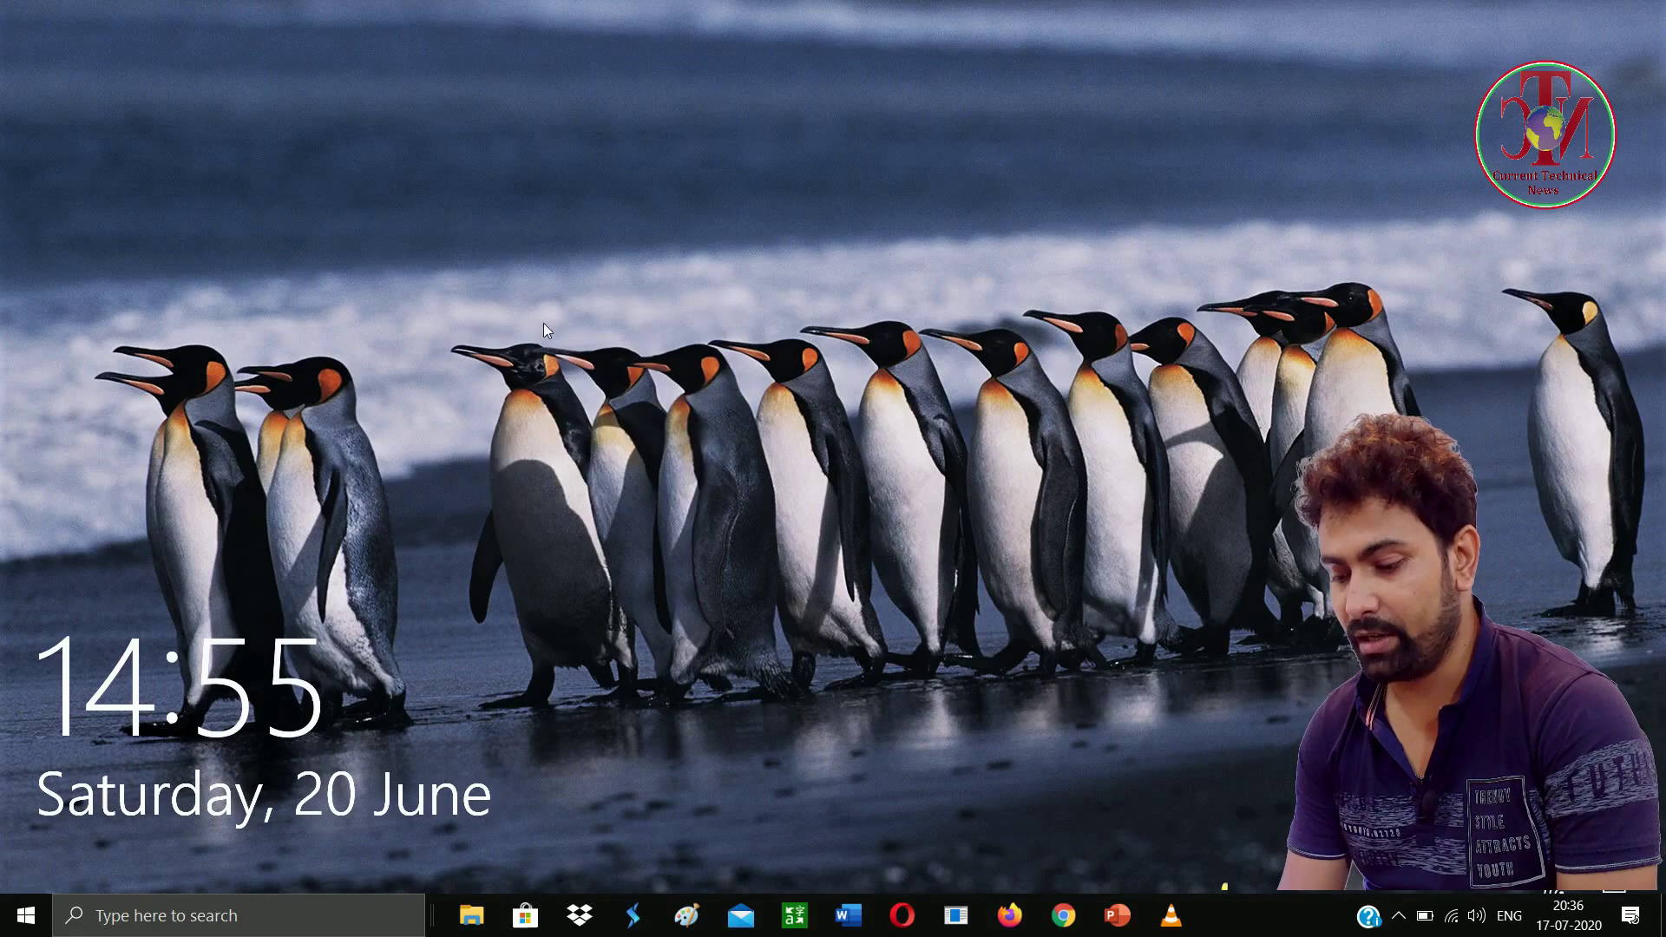
pyautogui.rightClick(529, 305)
pyautogui.click(587, 374)
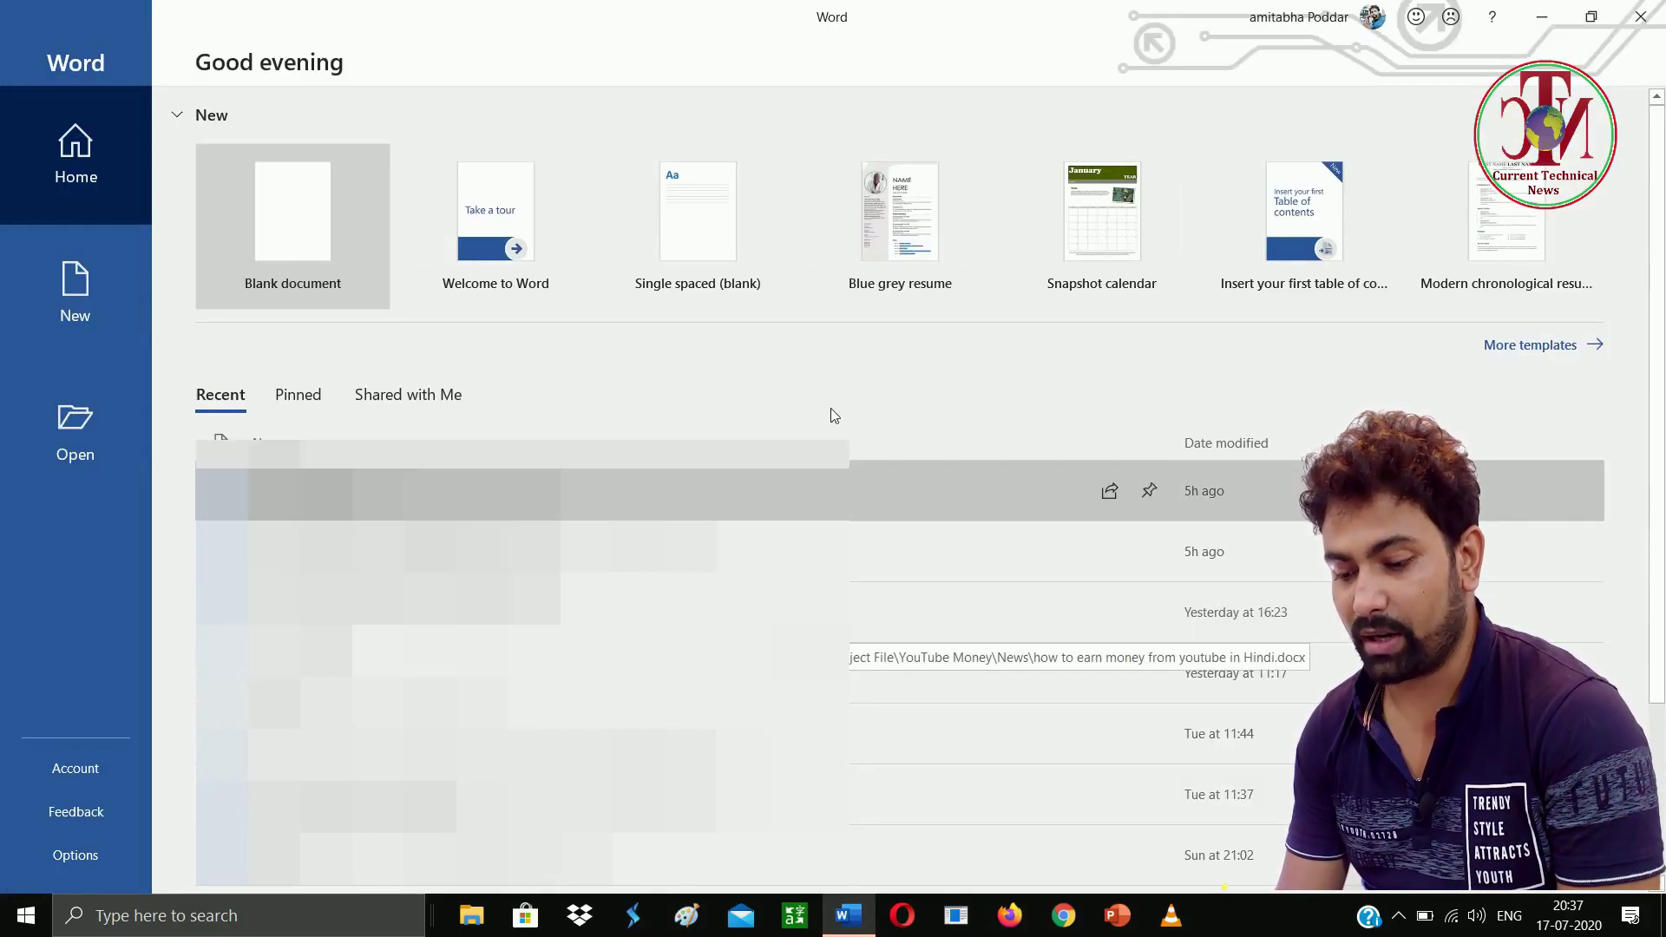
# - Create a blank document and insert the flag-and-person photo from the Desktop folder
pyautogui.click(291, 234)
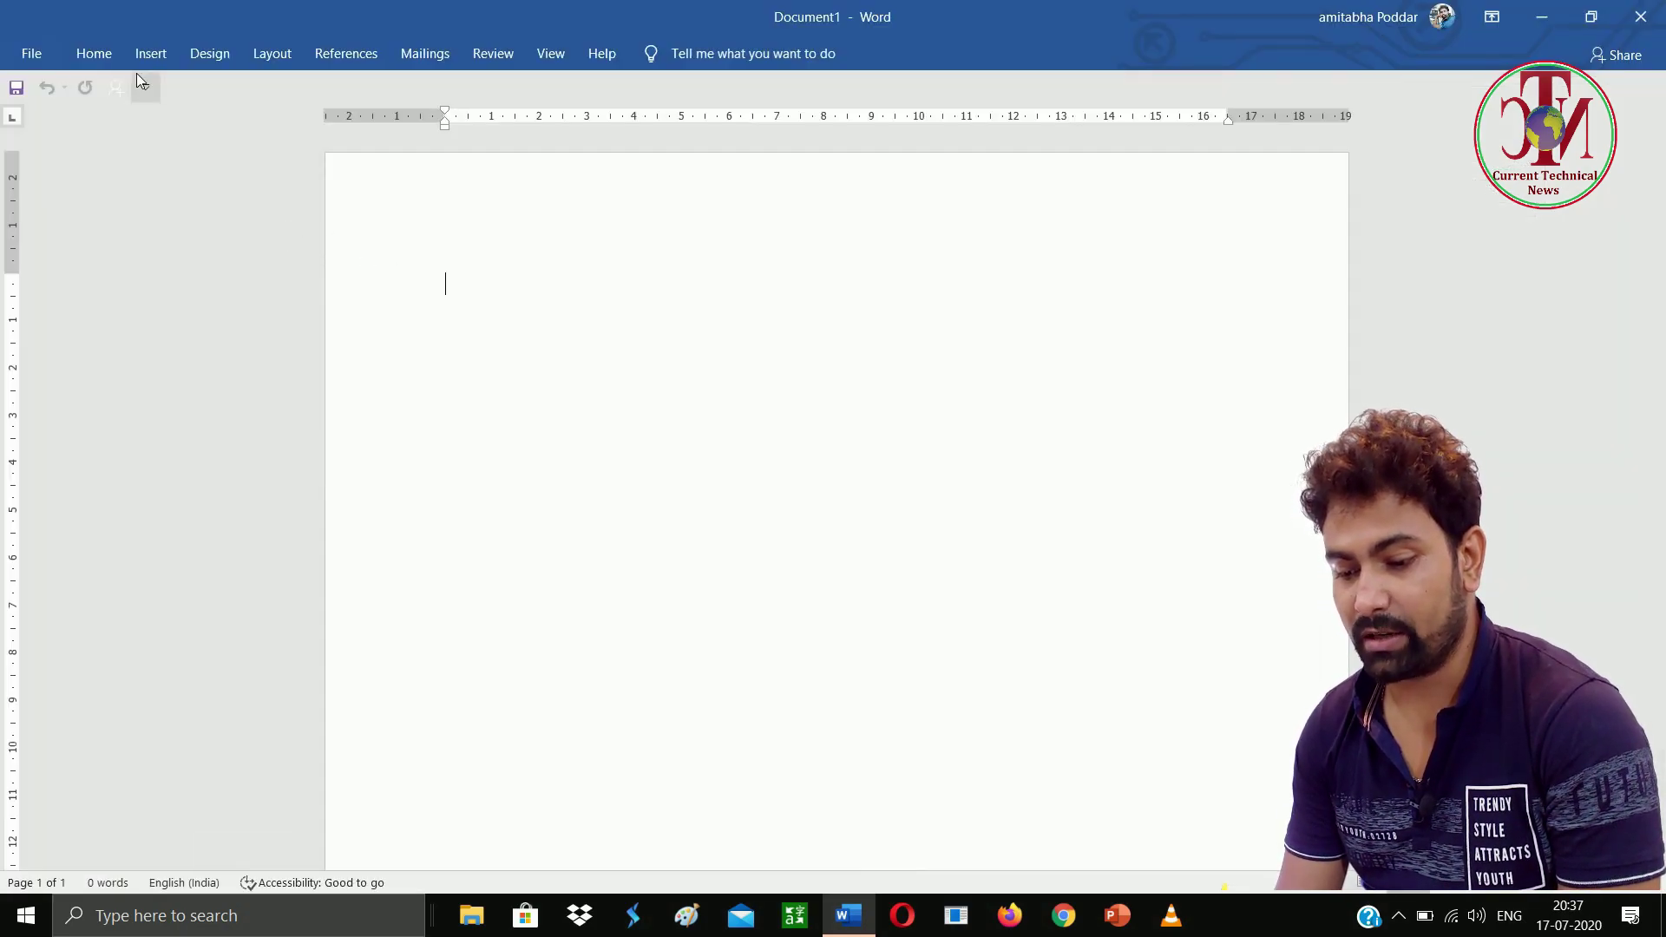
pyautogui.click(151, 54)
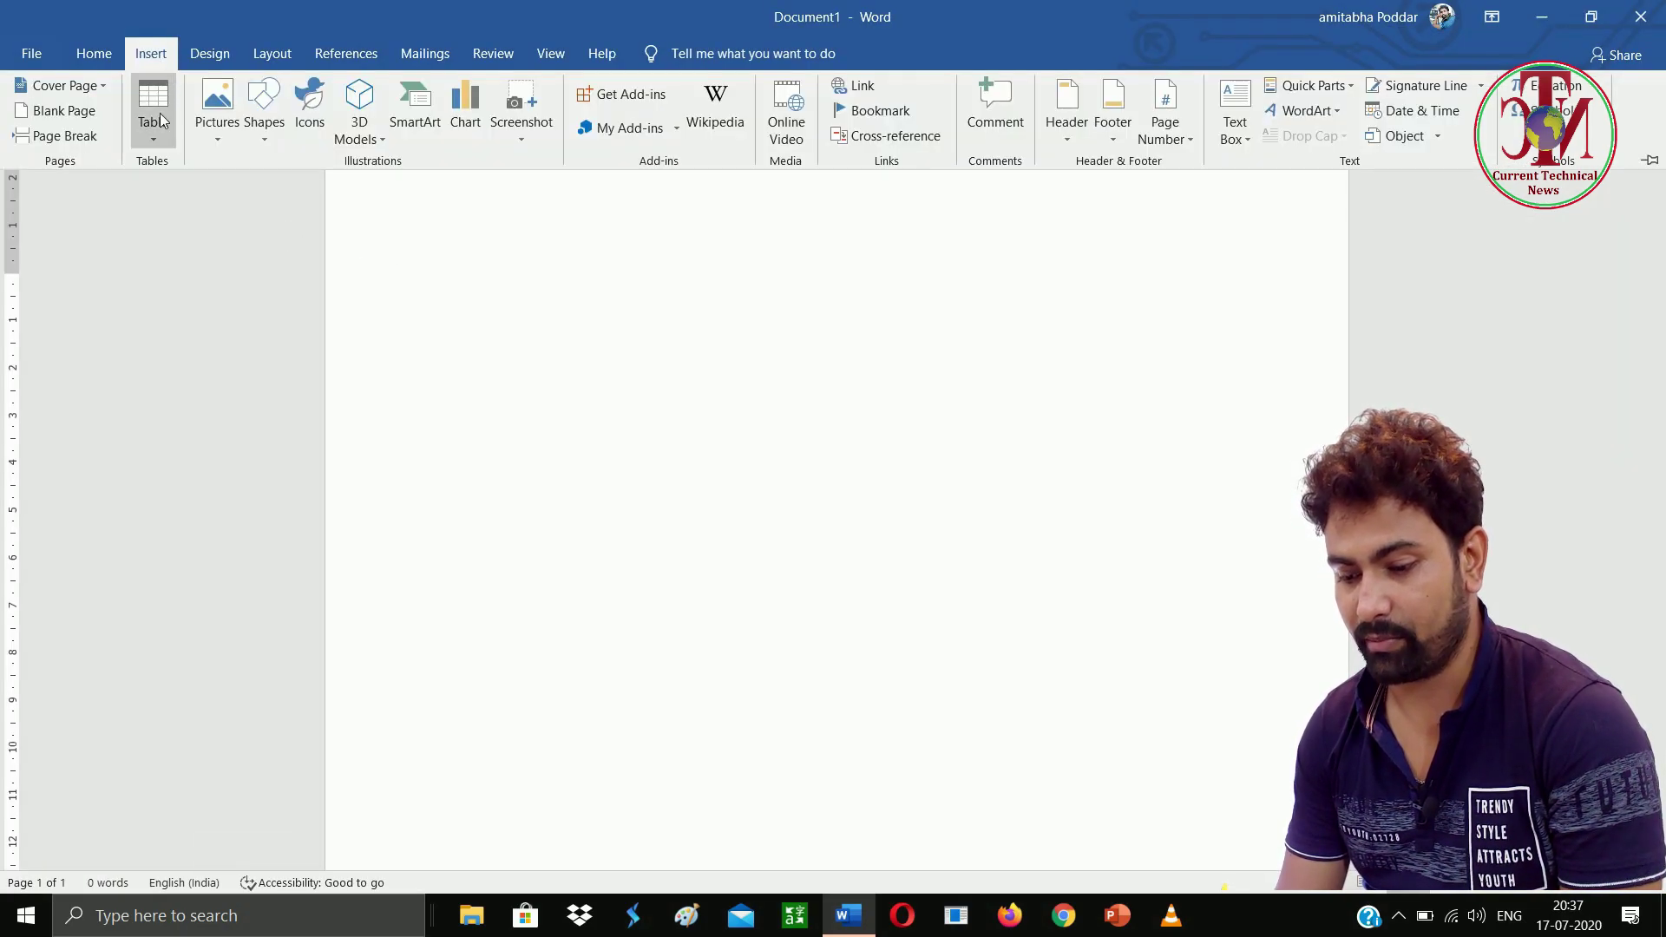
pyautogui.click(222, 129)
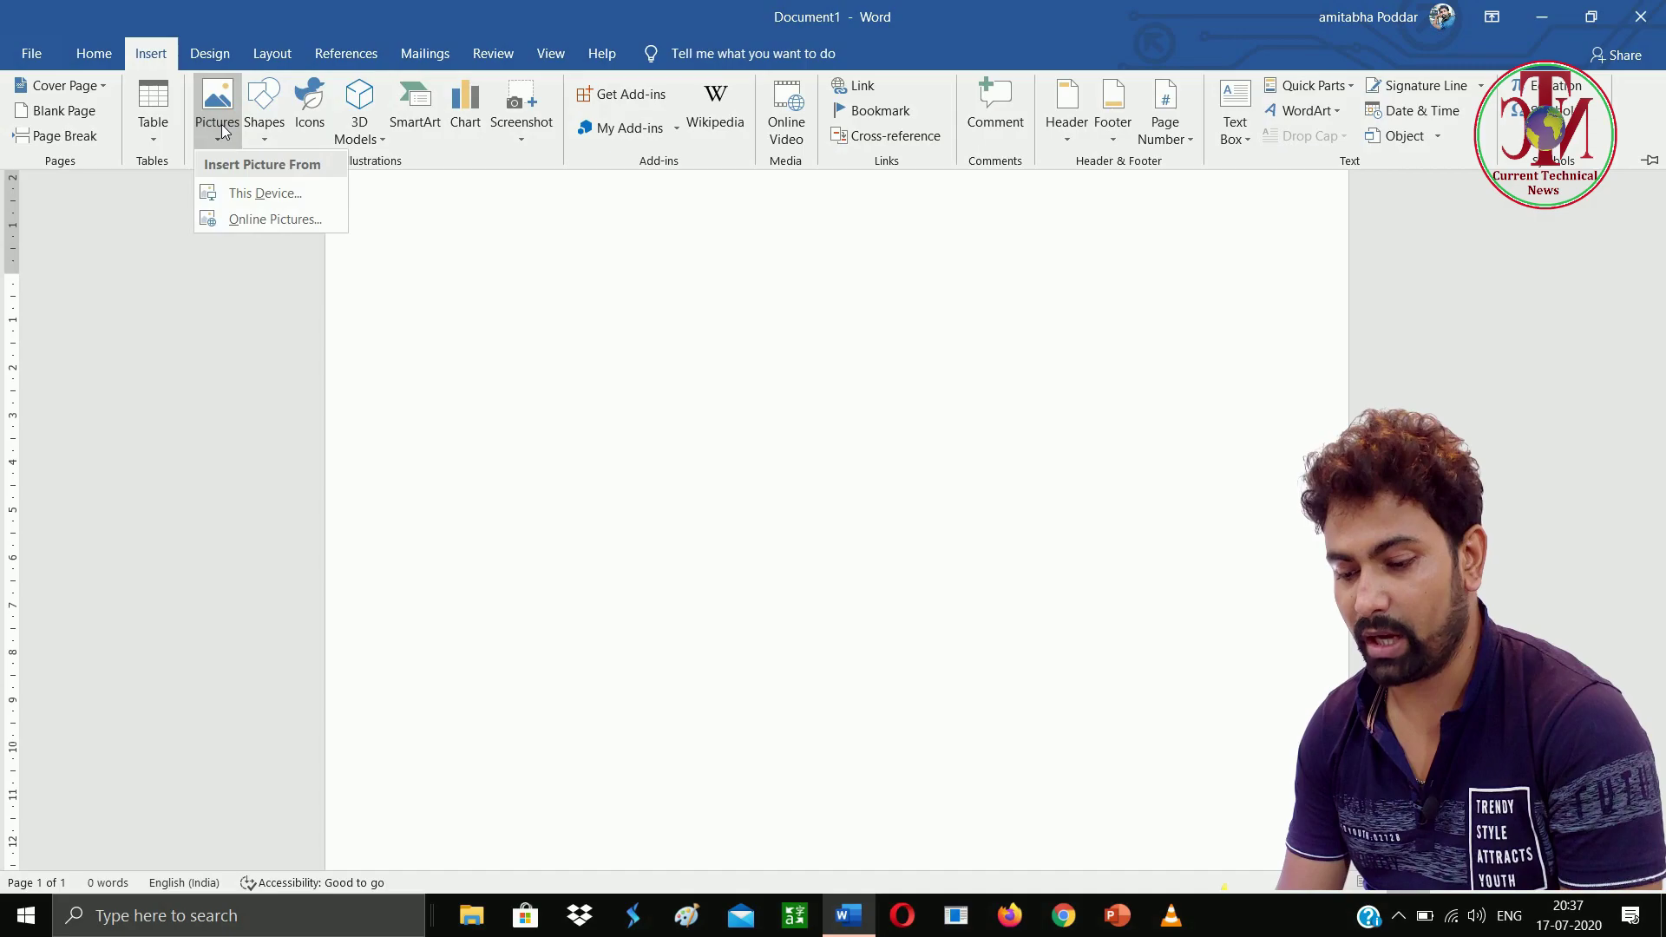
pyautogui.click(267, 195)
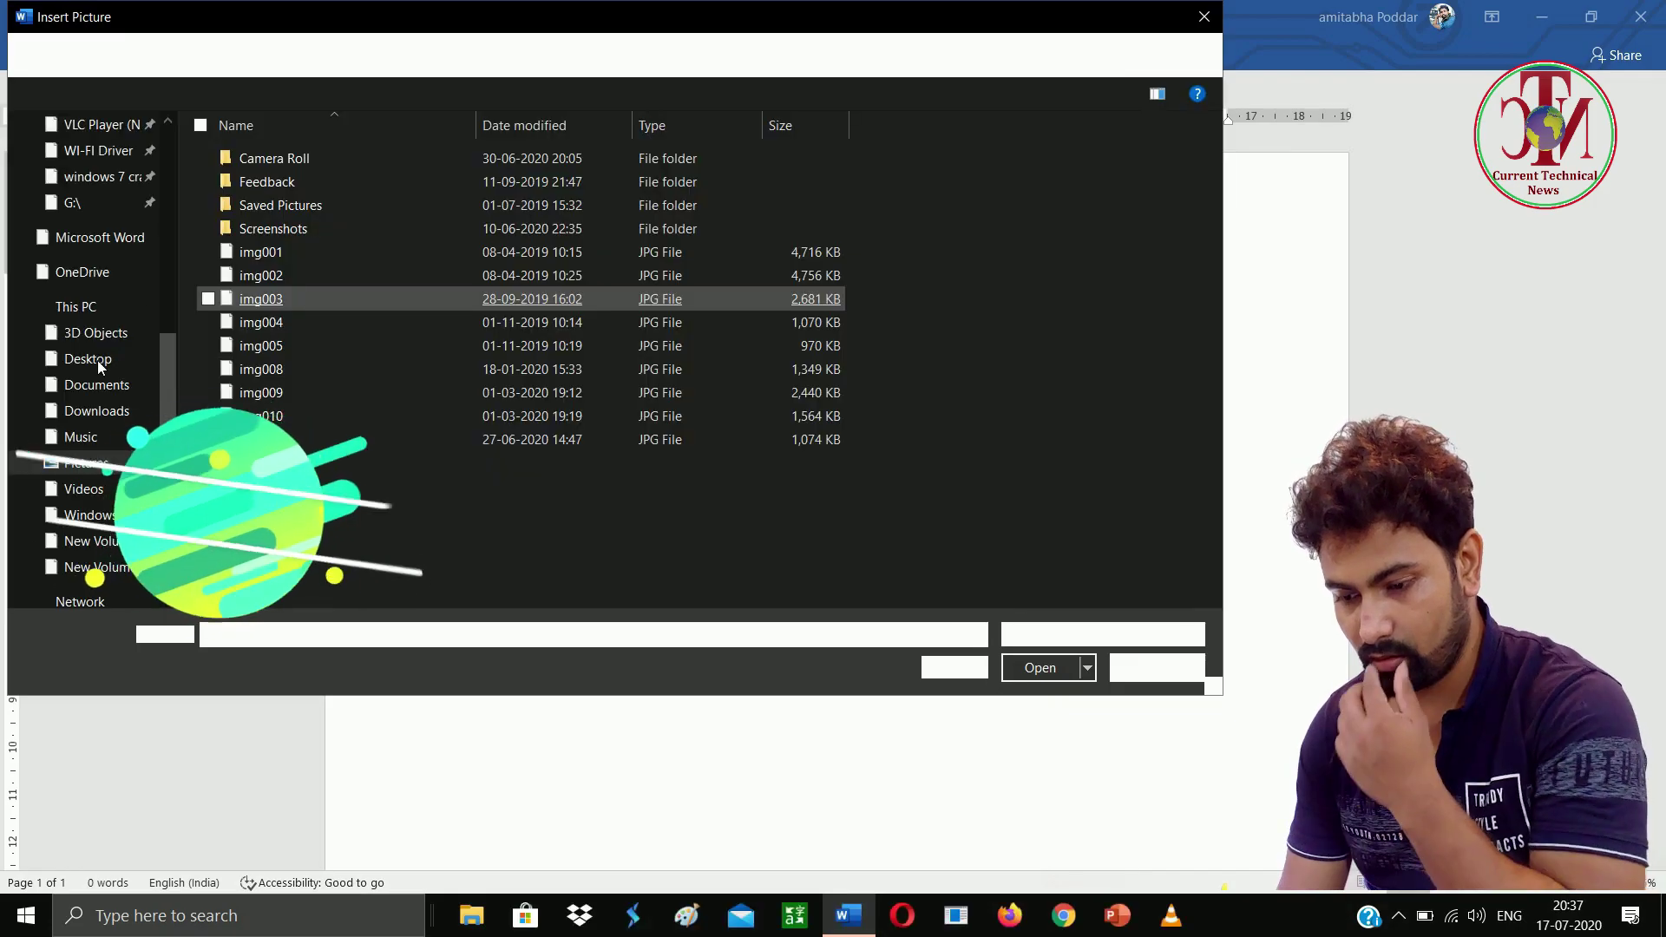
pyautogui.click(97, 361)
pyautogui.doubleClick(314, 417)
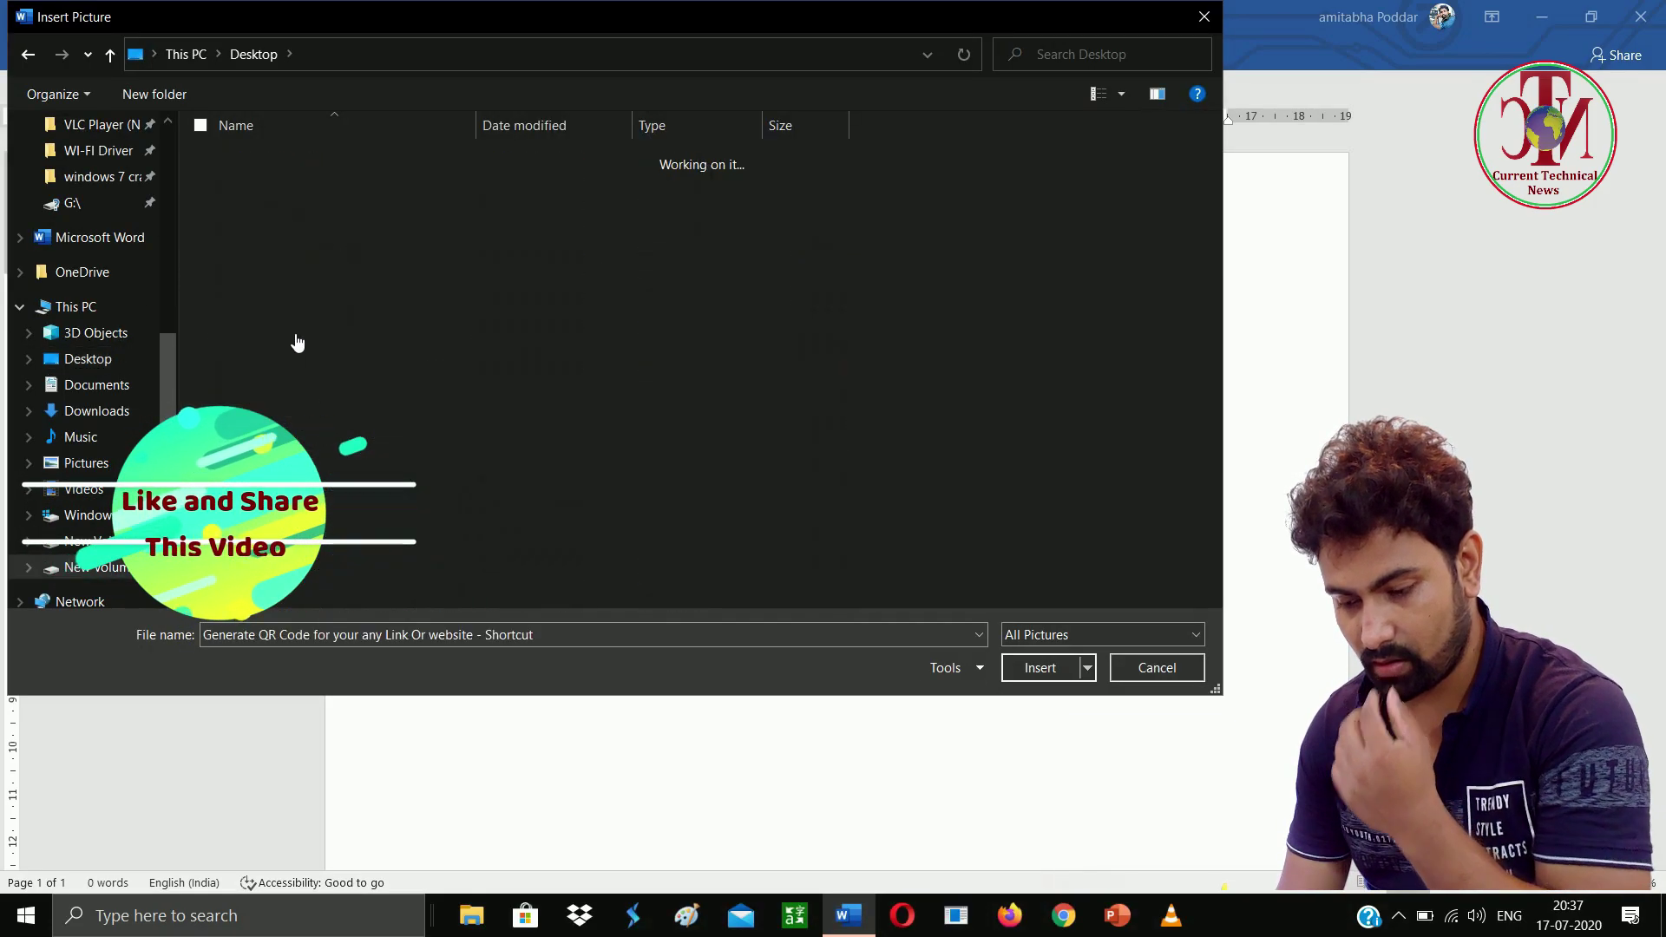
pyautogui.doubleClick(409, 337)
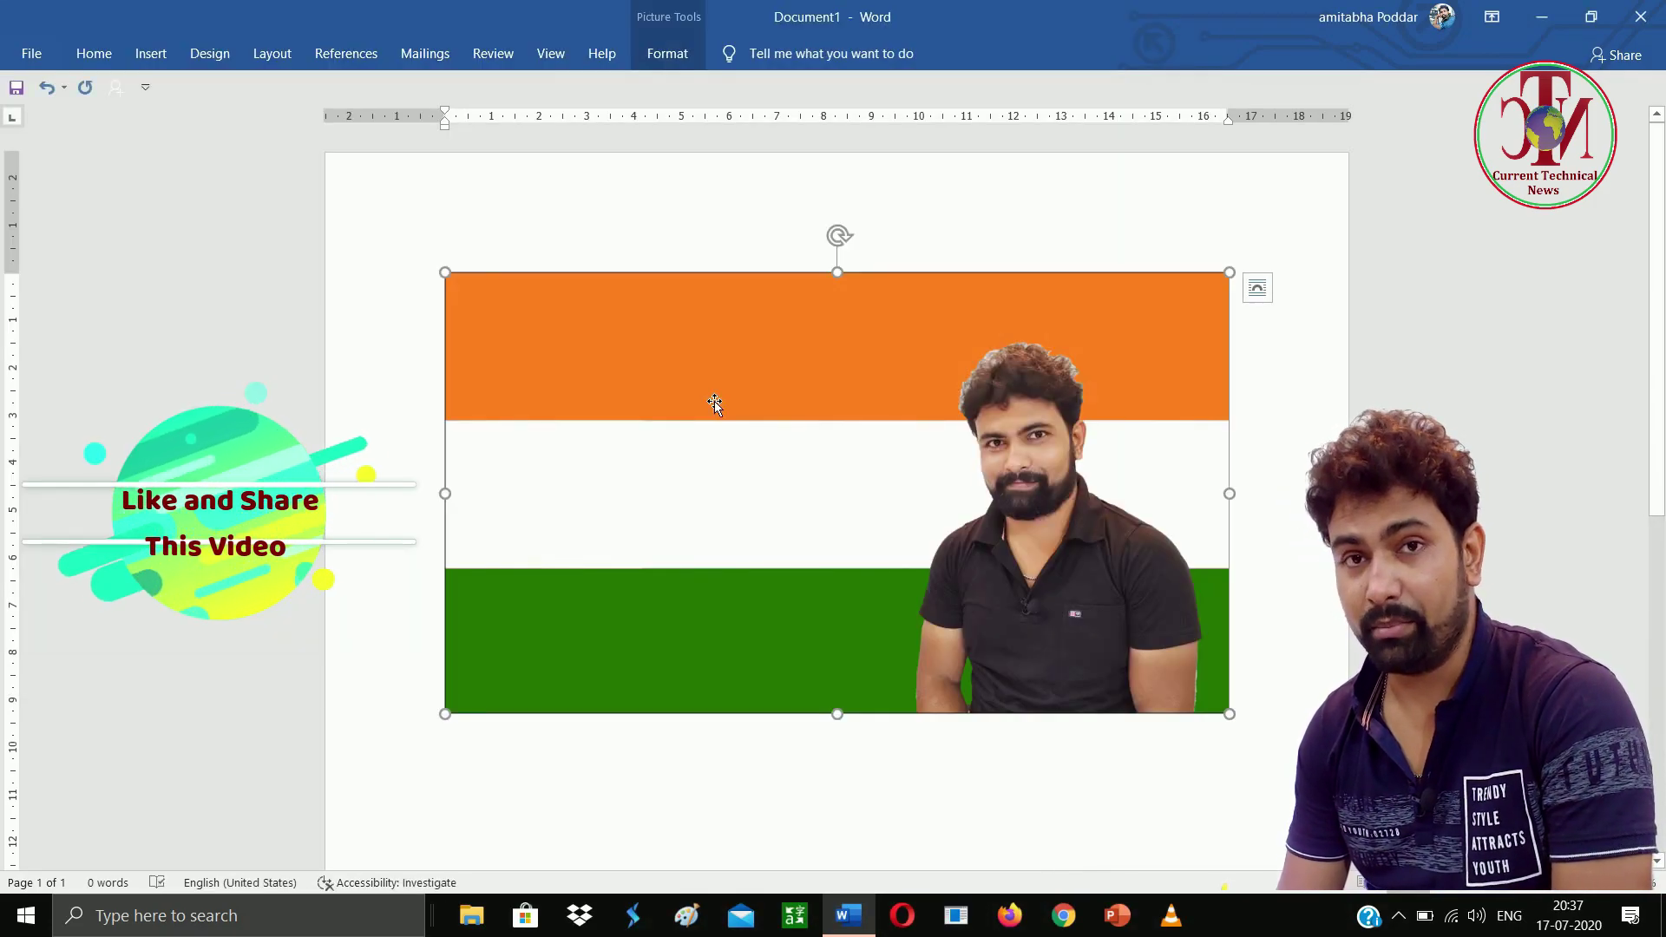
pyautogui.click(450, 253)
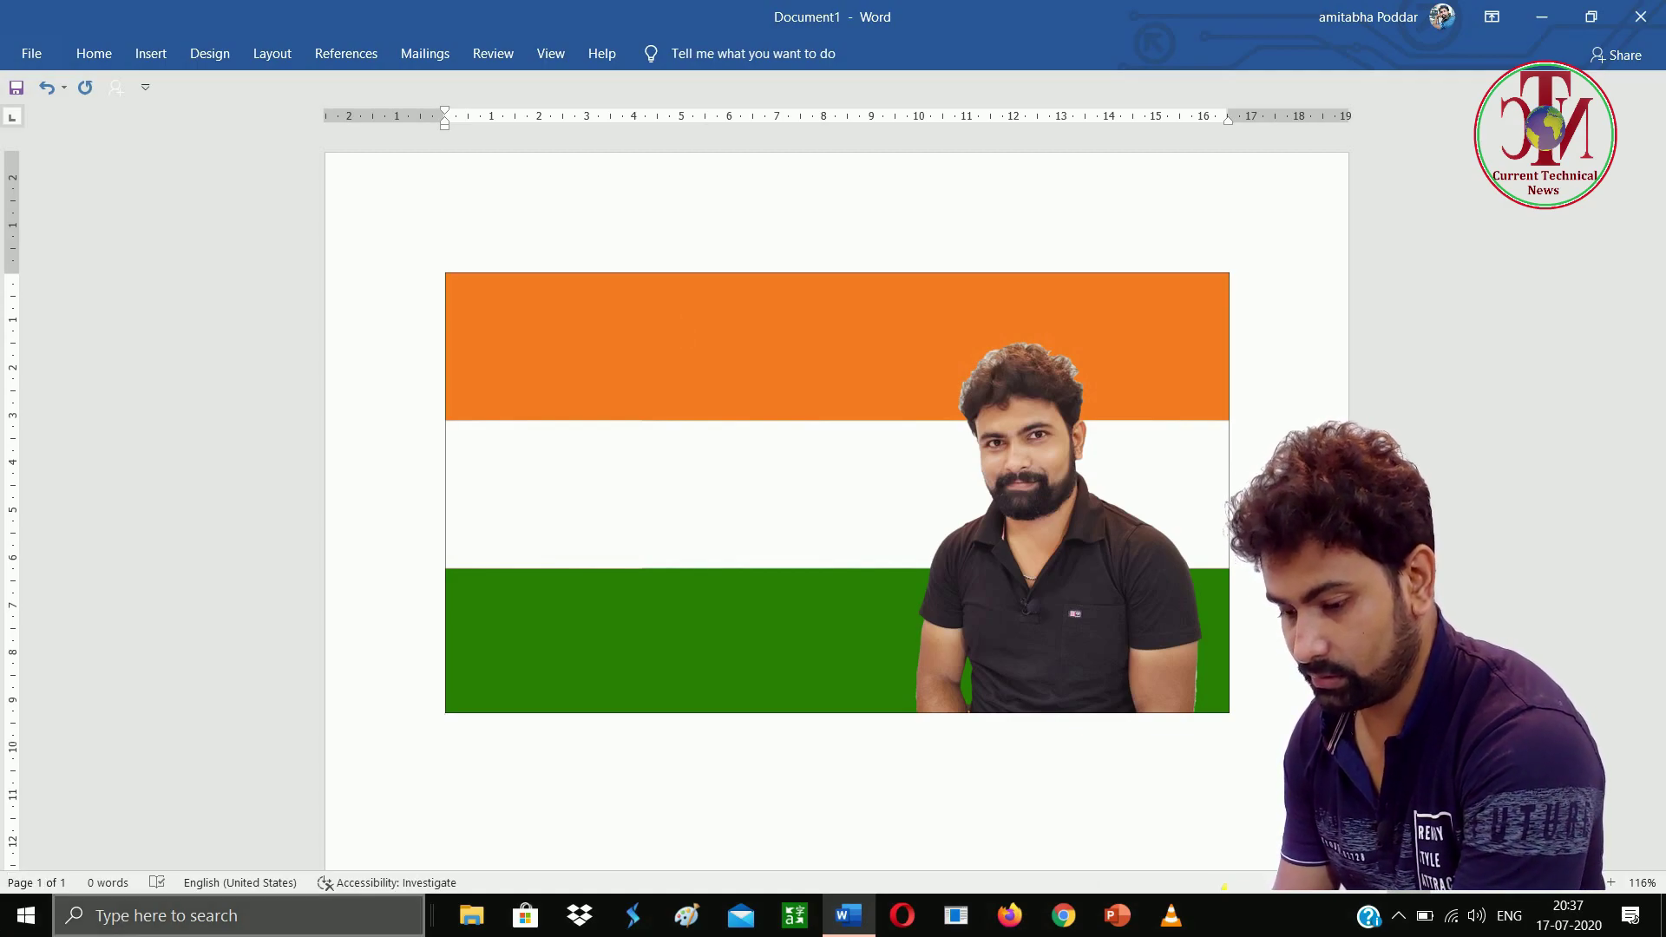
pyautogui.press('Return')
pyautogui.press('Return')
pyautogui.press('Return')
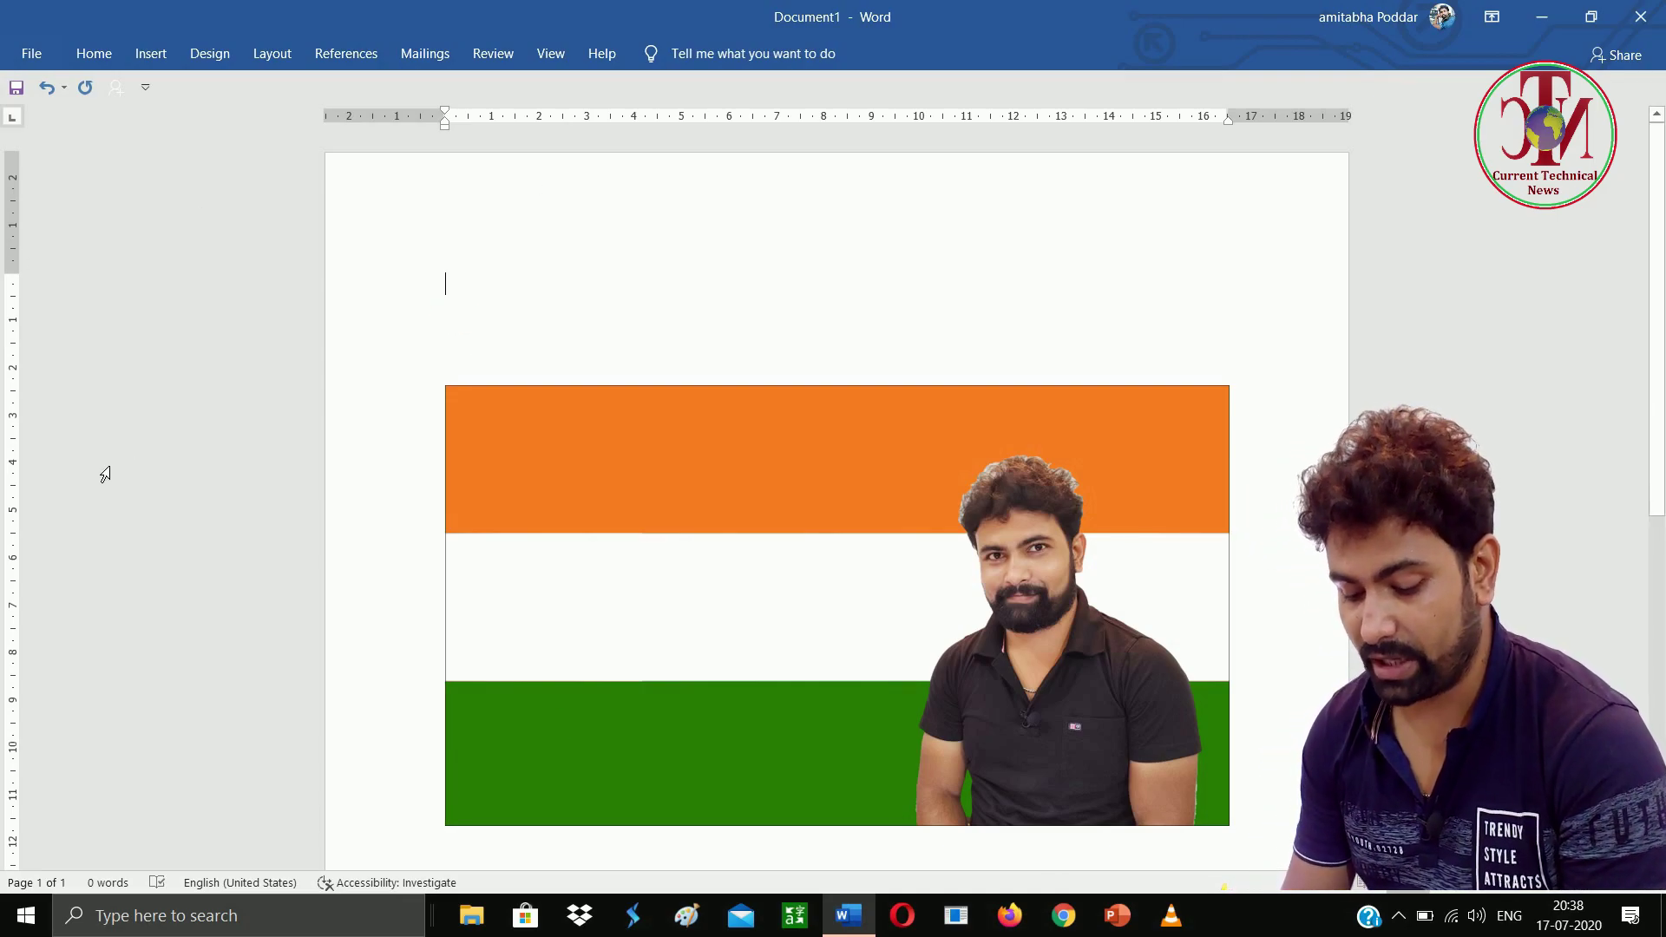
pyautogui.write('www')
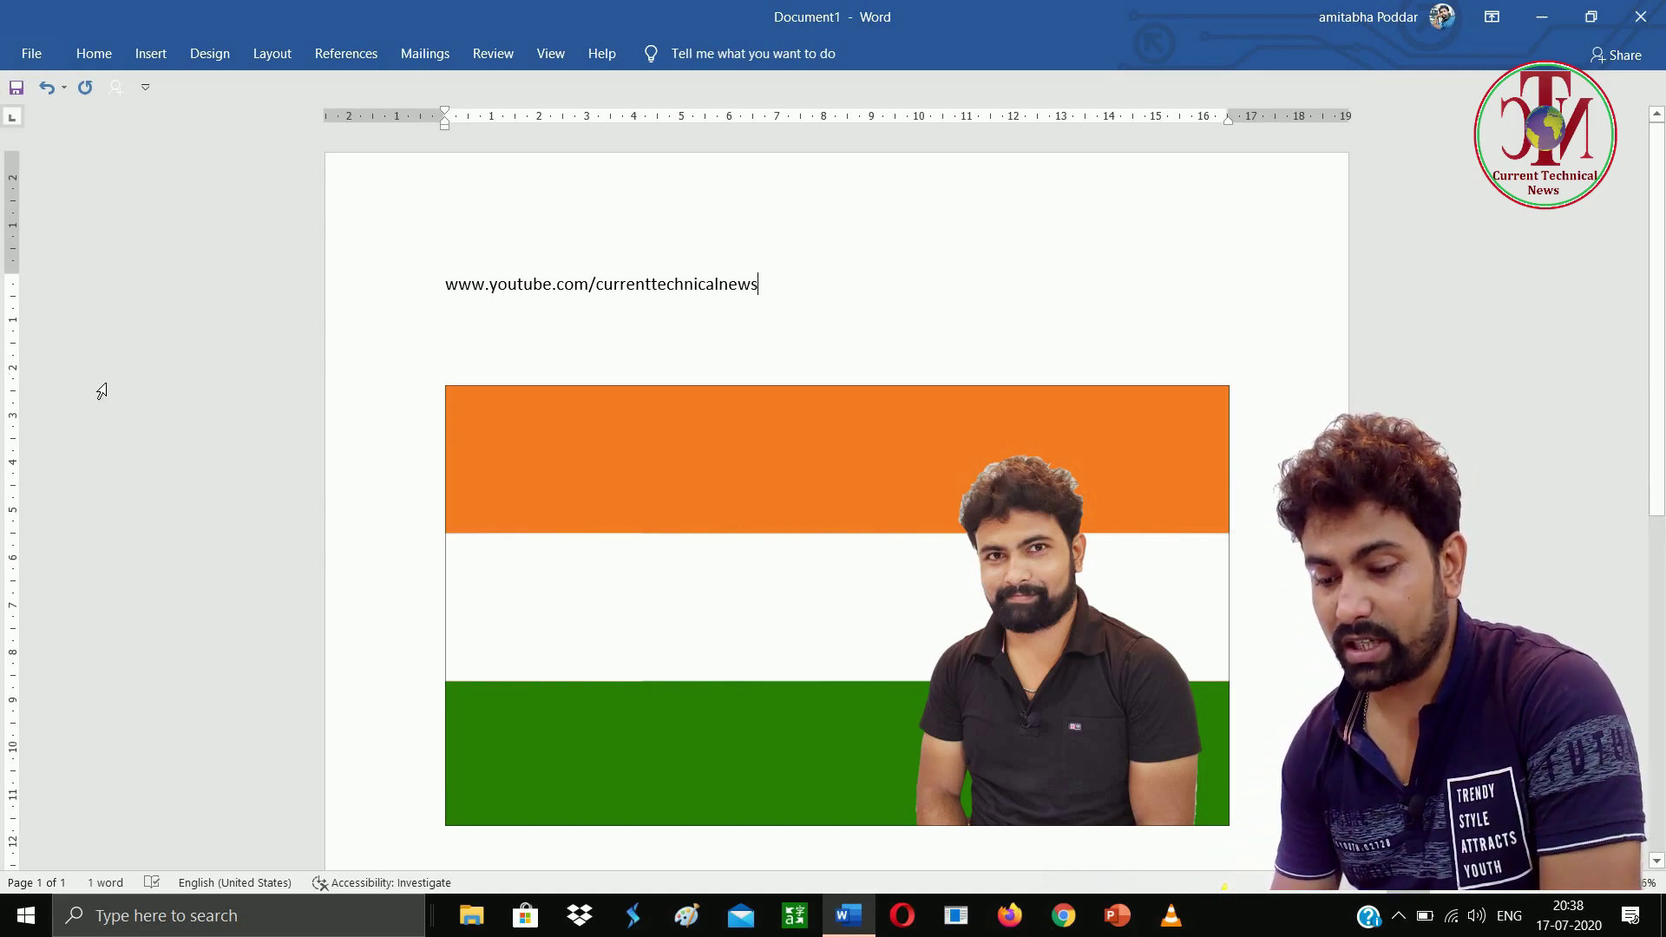
pyautogui.click(152, 58)
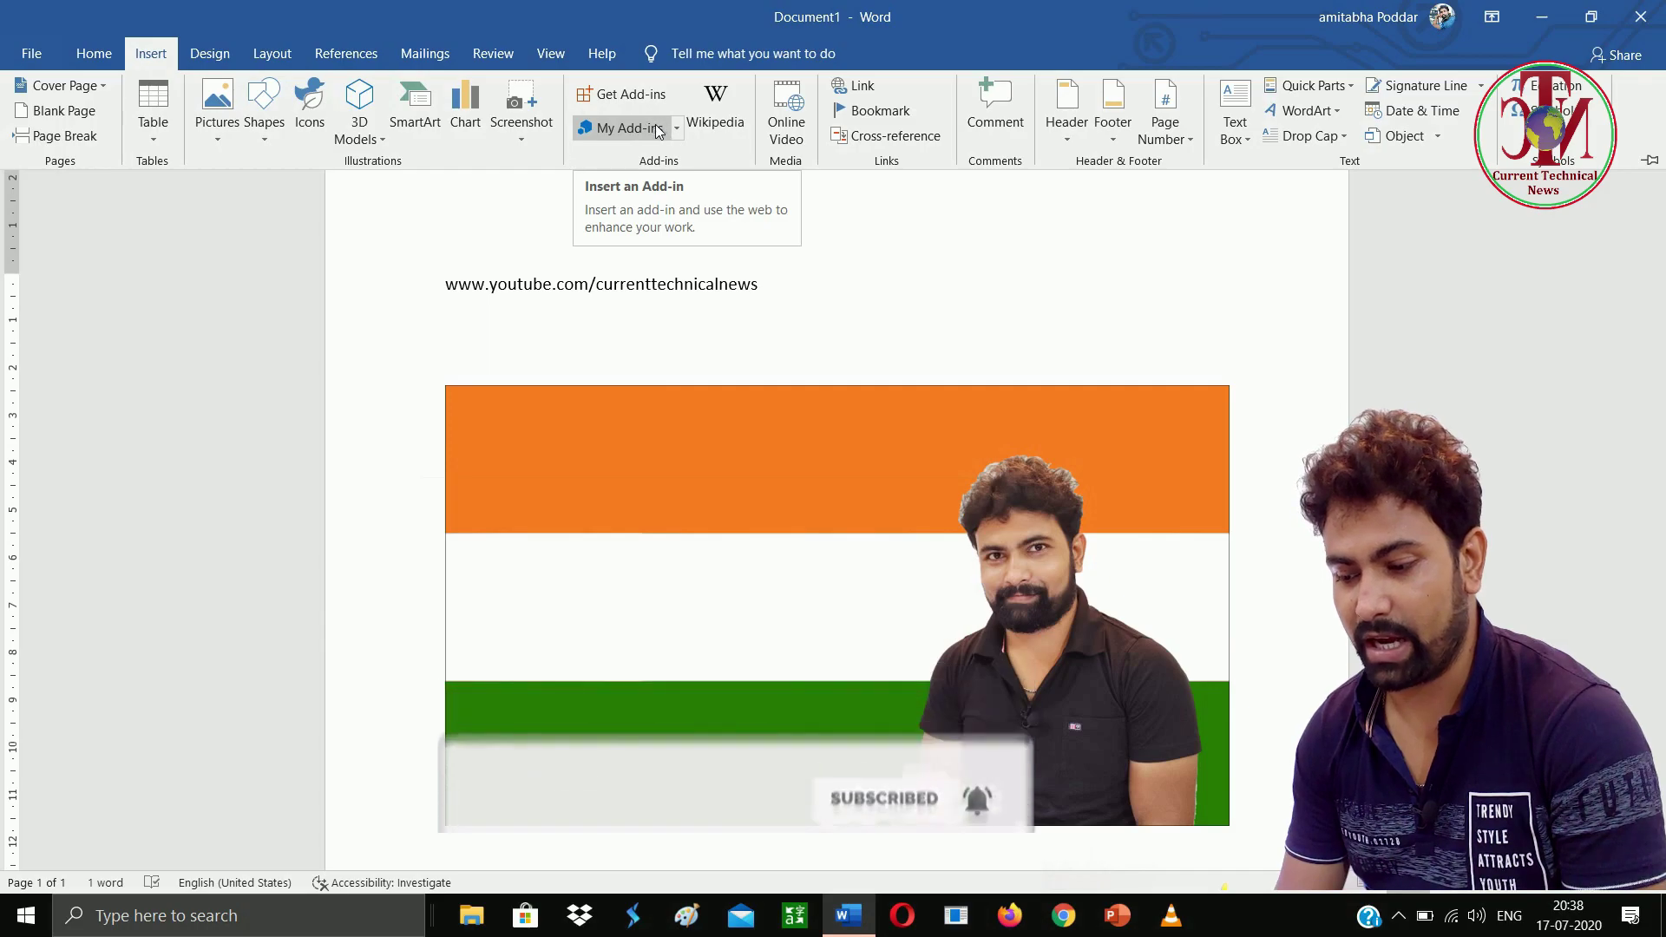
# - Check My Add-ins, find none installed, and go to the Office Add-ins store
pyautogui.click(653, 129)
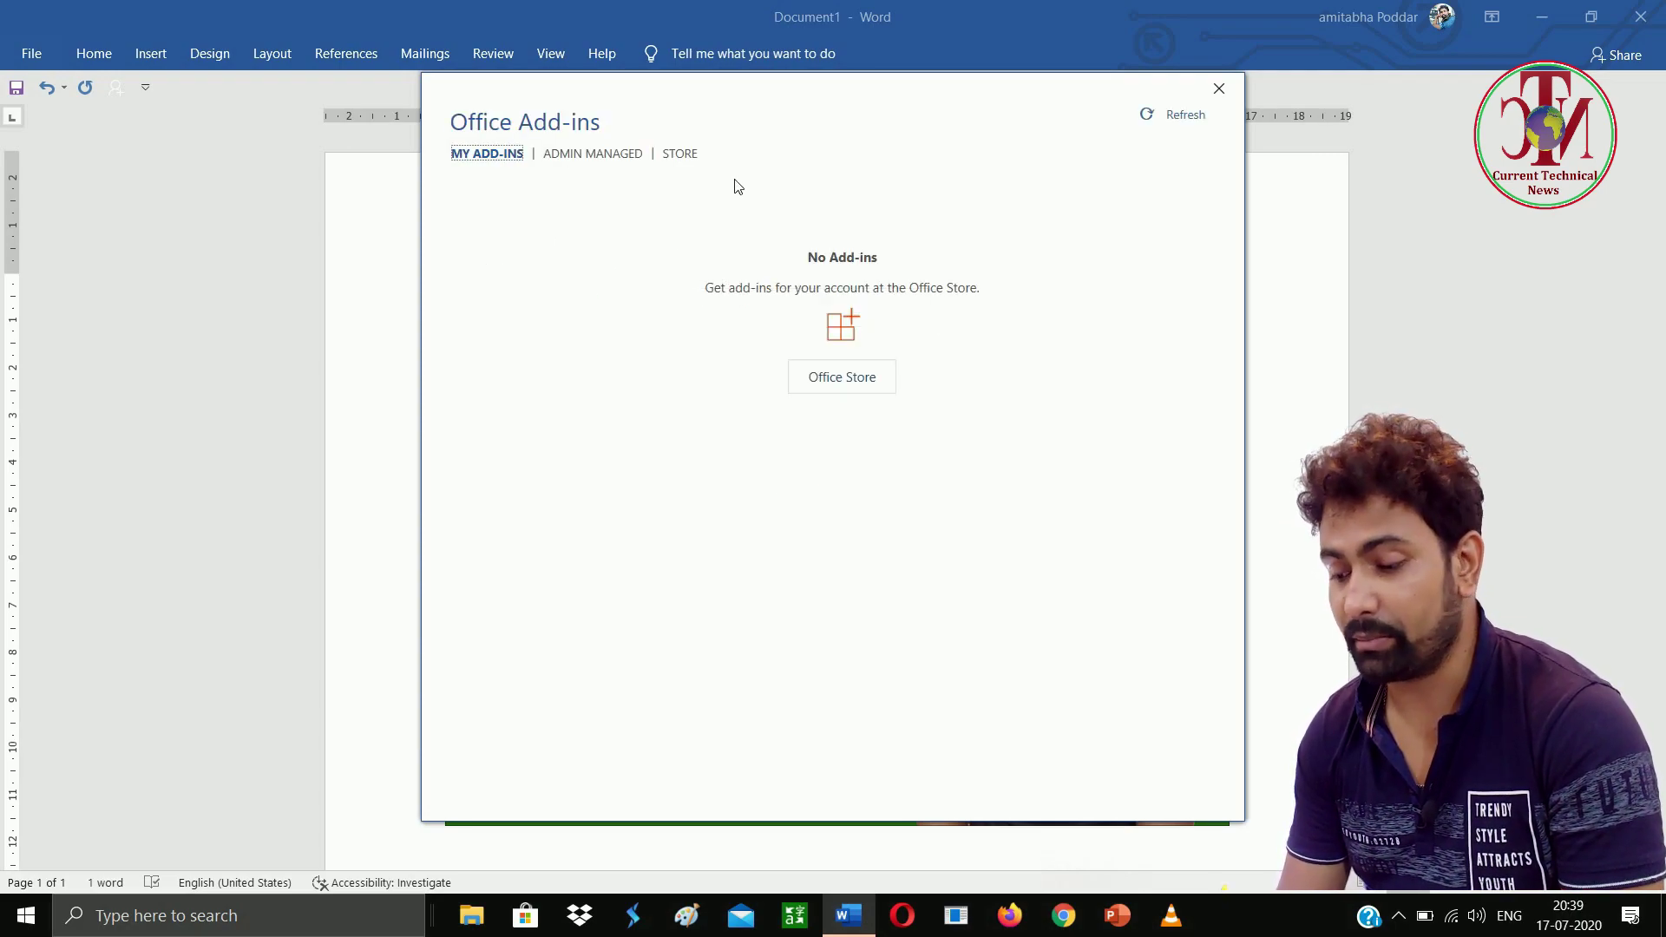
pyautogui.click(1218, 88)
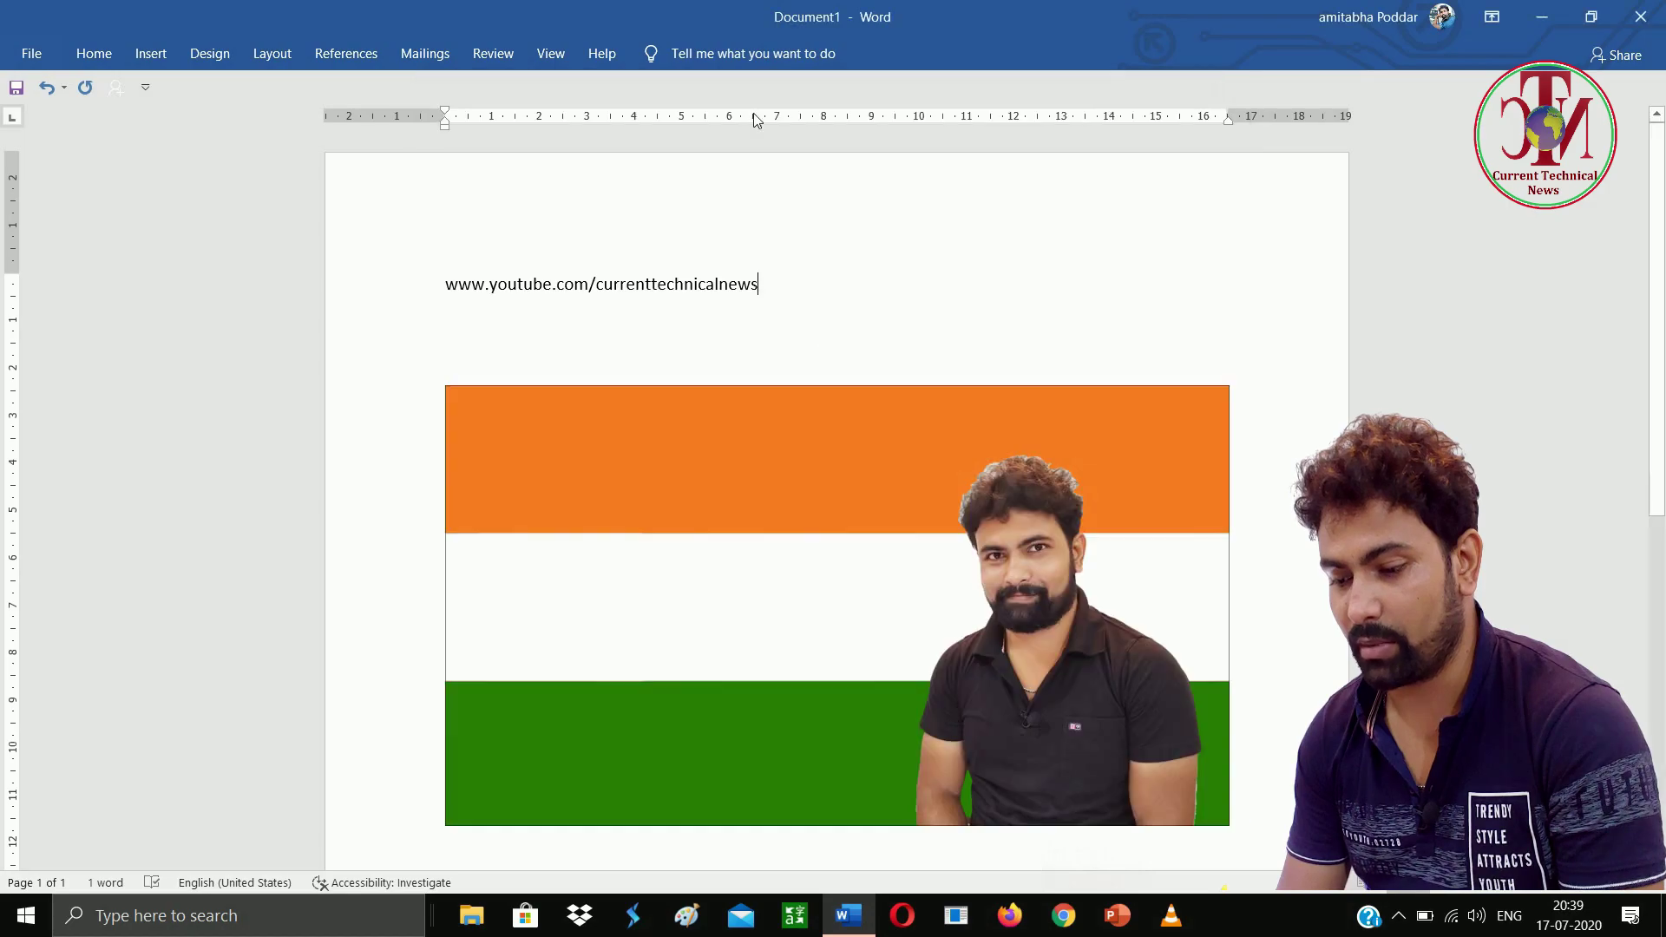
pyautogui.click(148, 59)
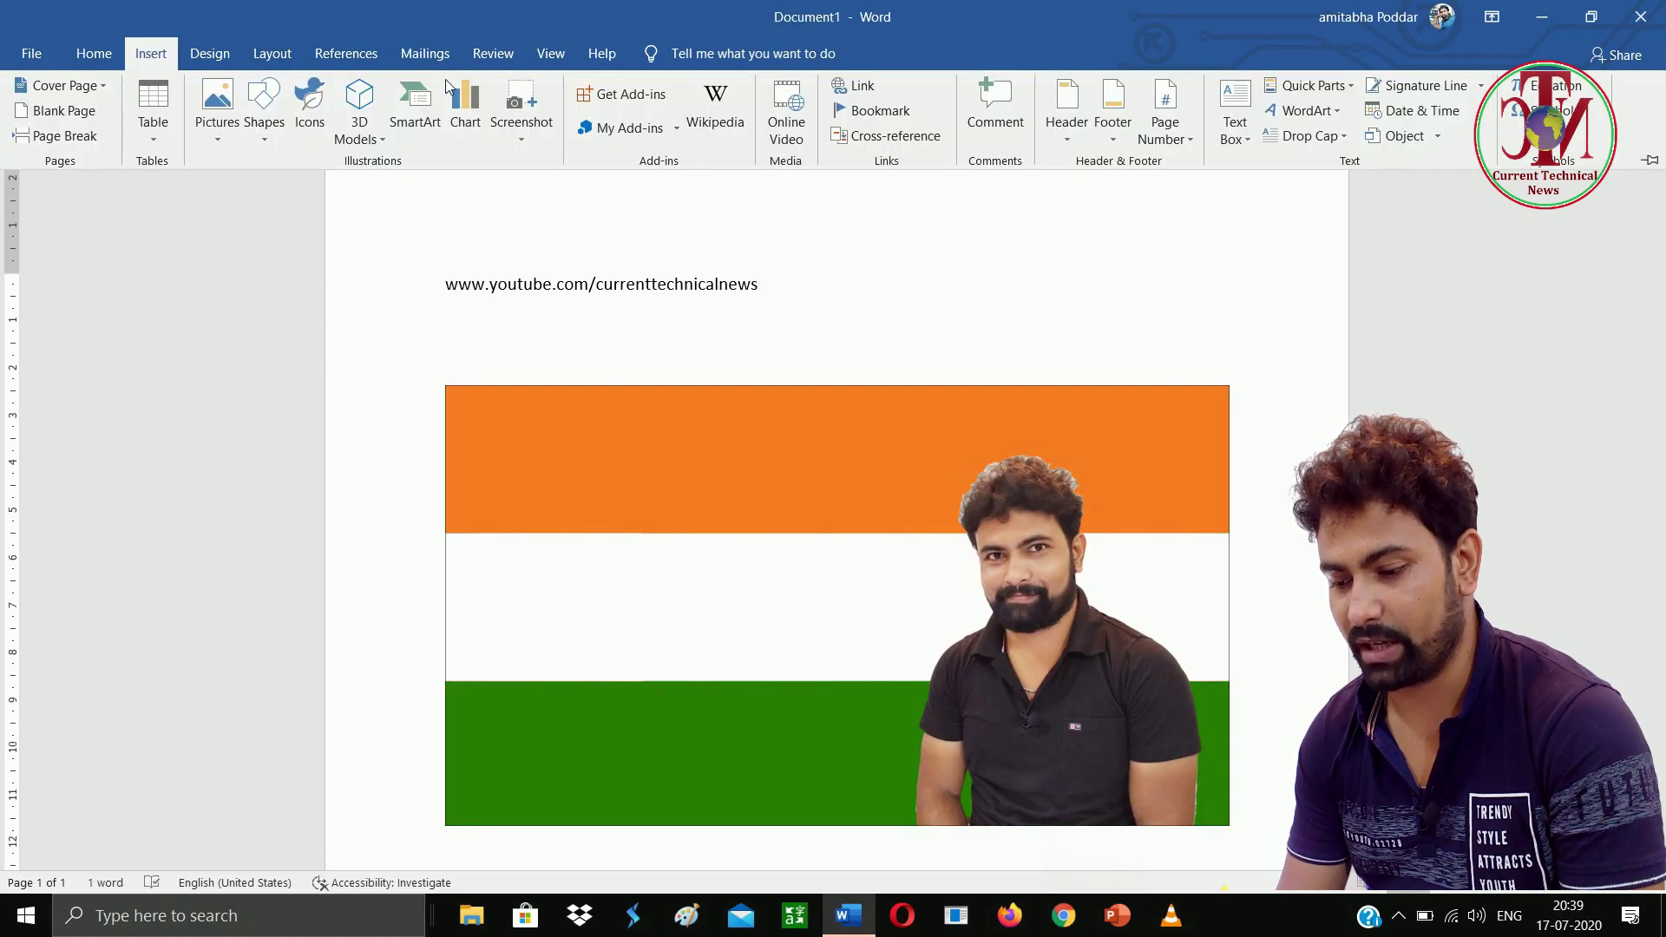
pyautogui.click(642, 104)
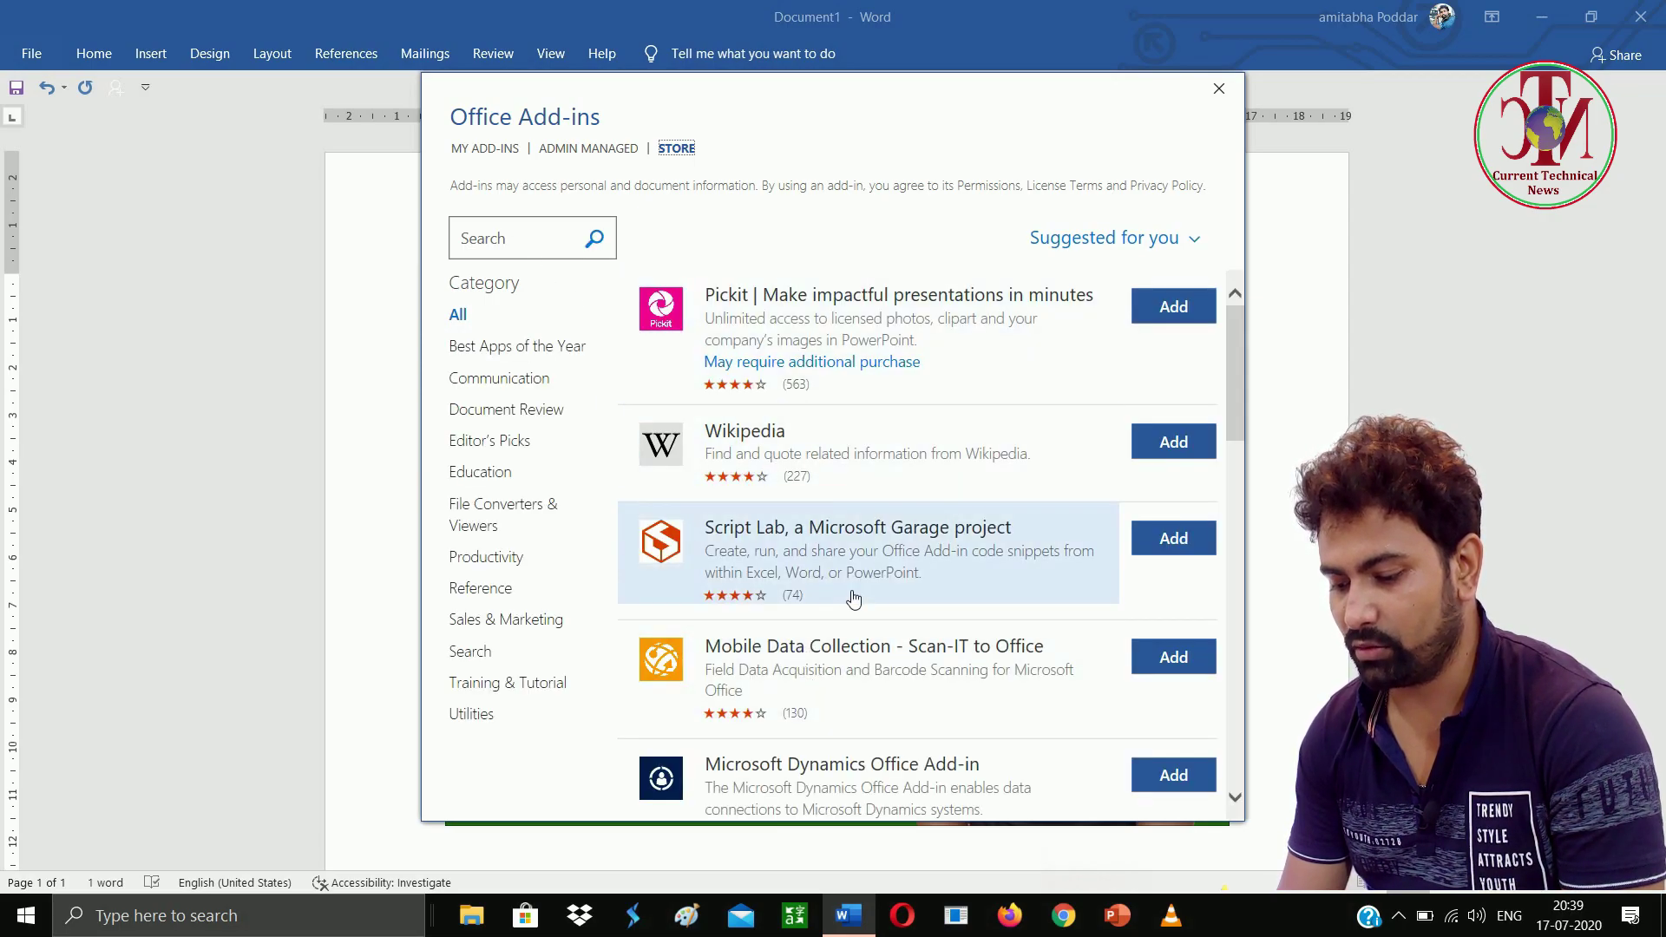
# - Search the store for 'qr' and choose Add on the QR4Office add-in
pyautogui.scroll(-5, 858, 597)
pyautogui.scroll(5, 857, 597)
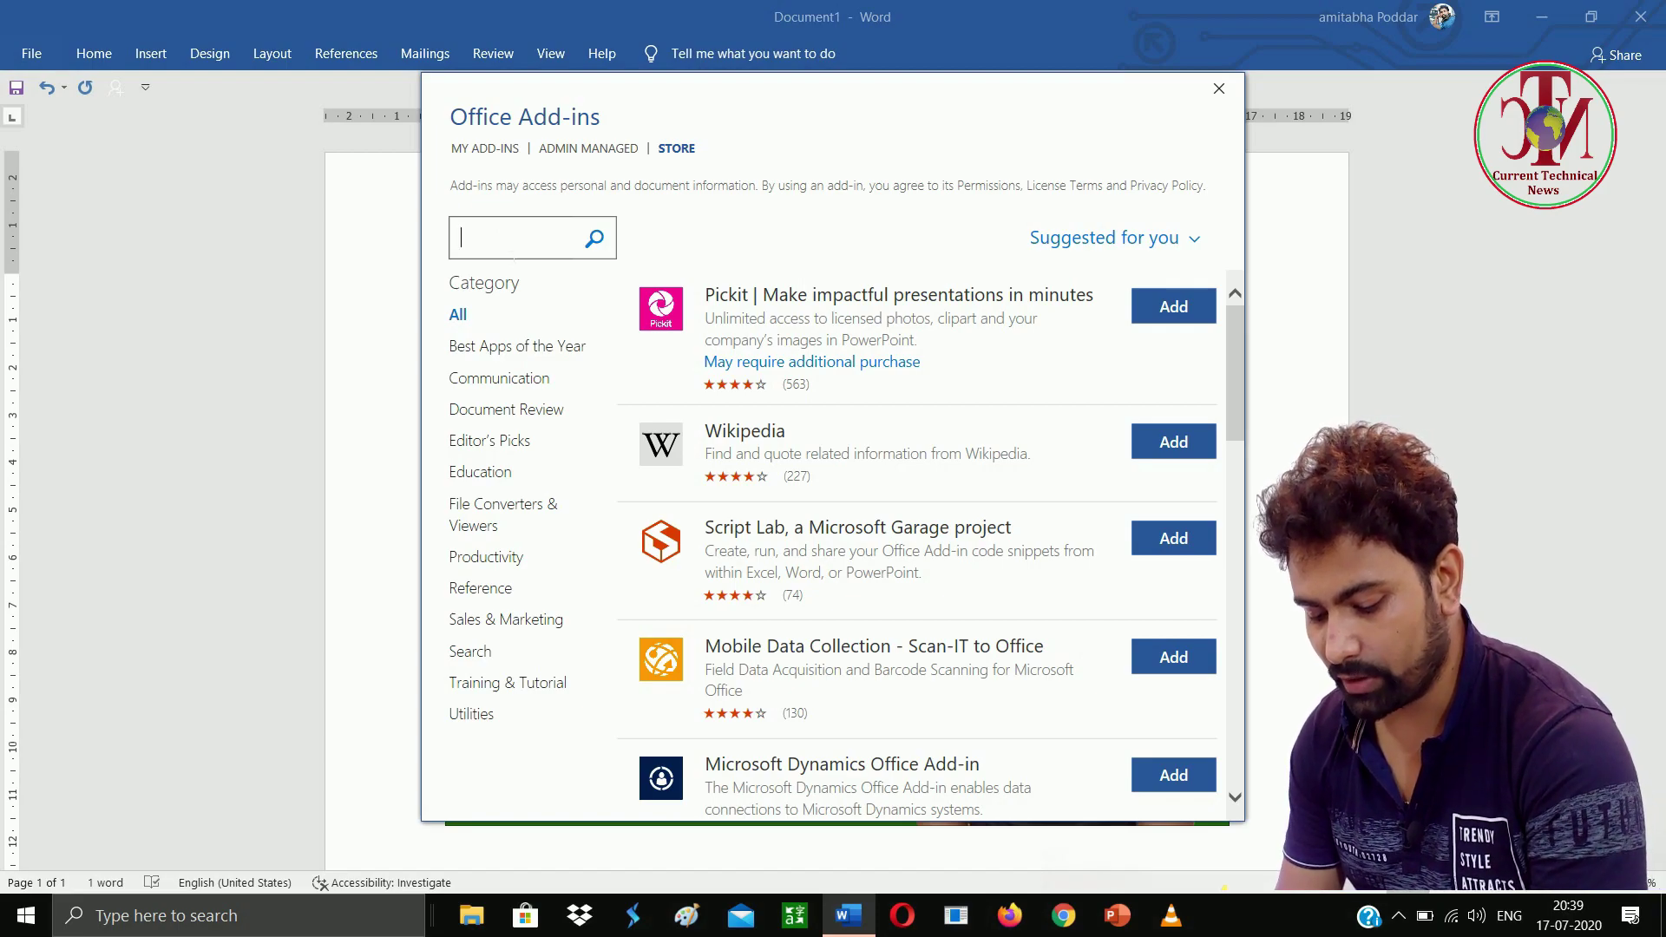
pyautogui.write('qr')
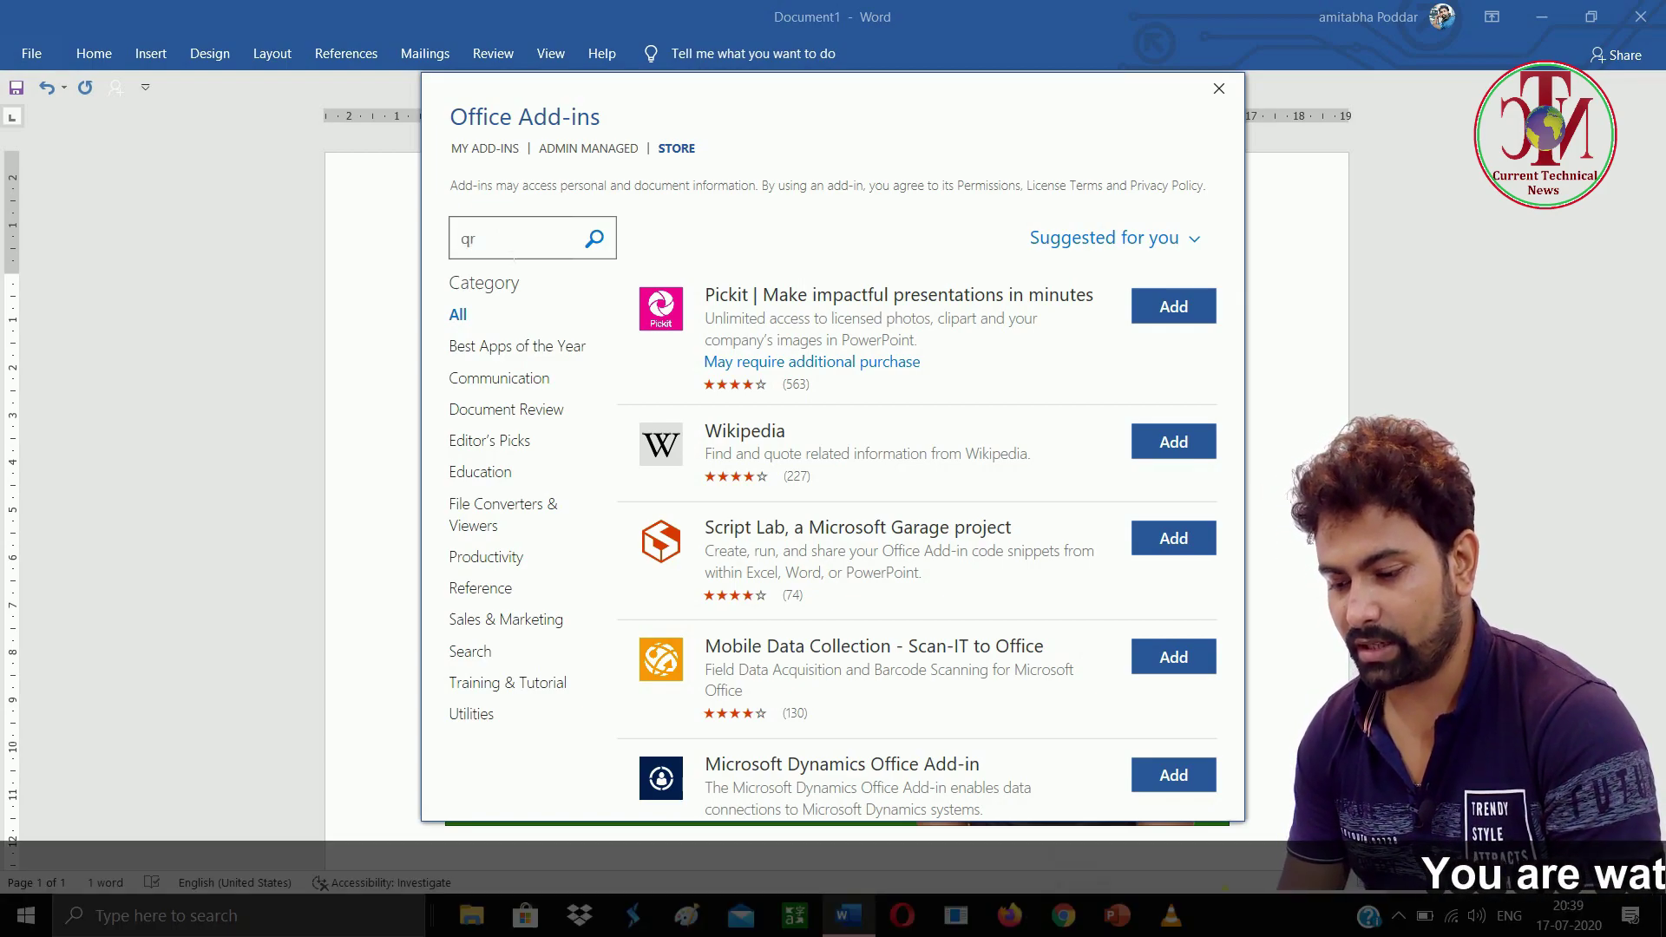
pyautogui.click(594, 239)
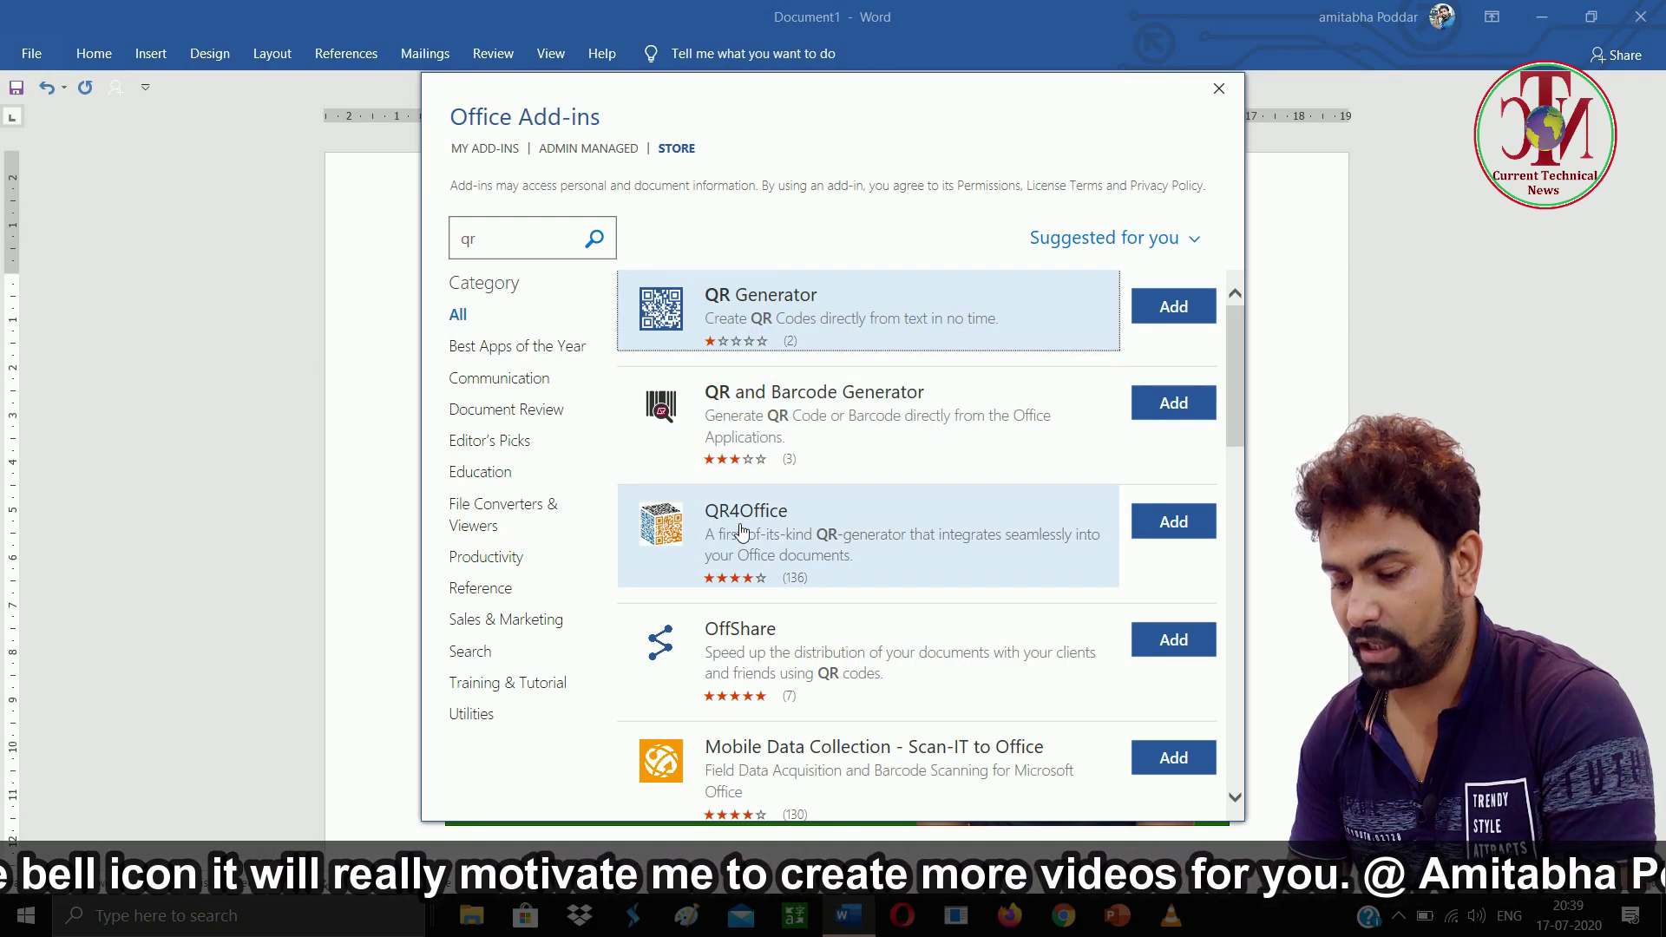
pyautogui.click(742, 531)
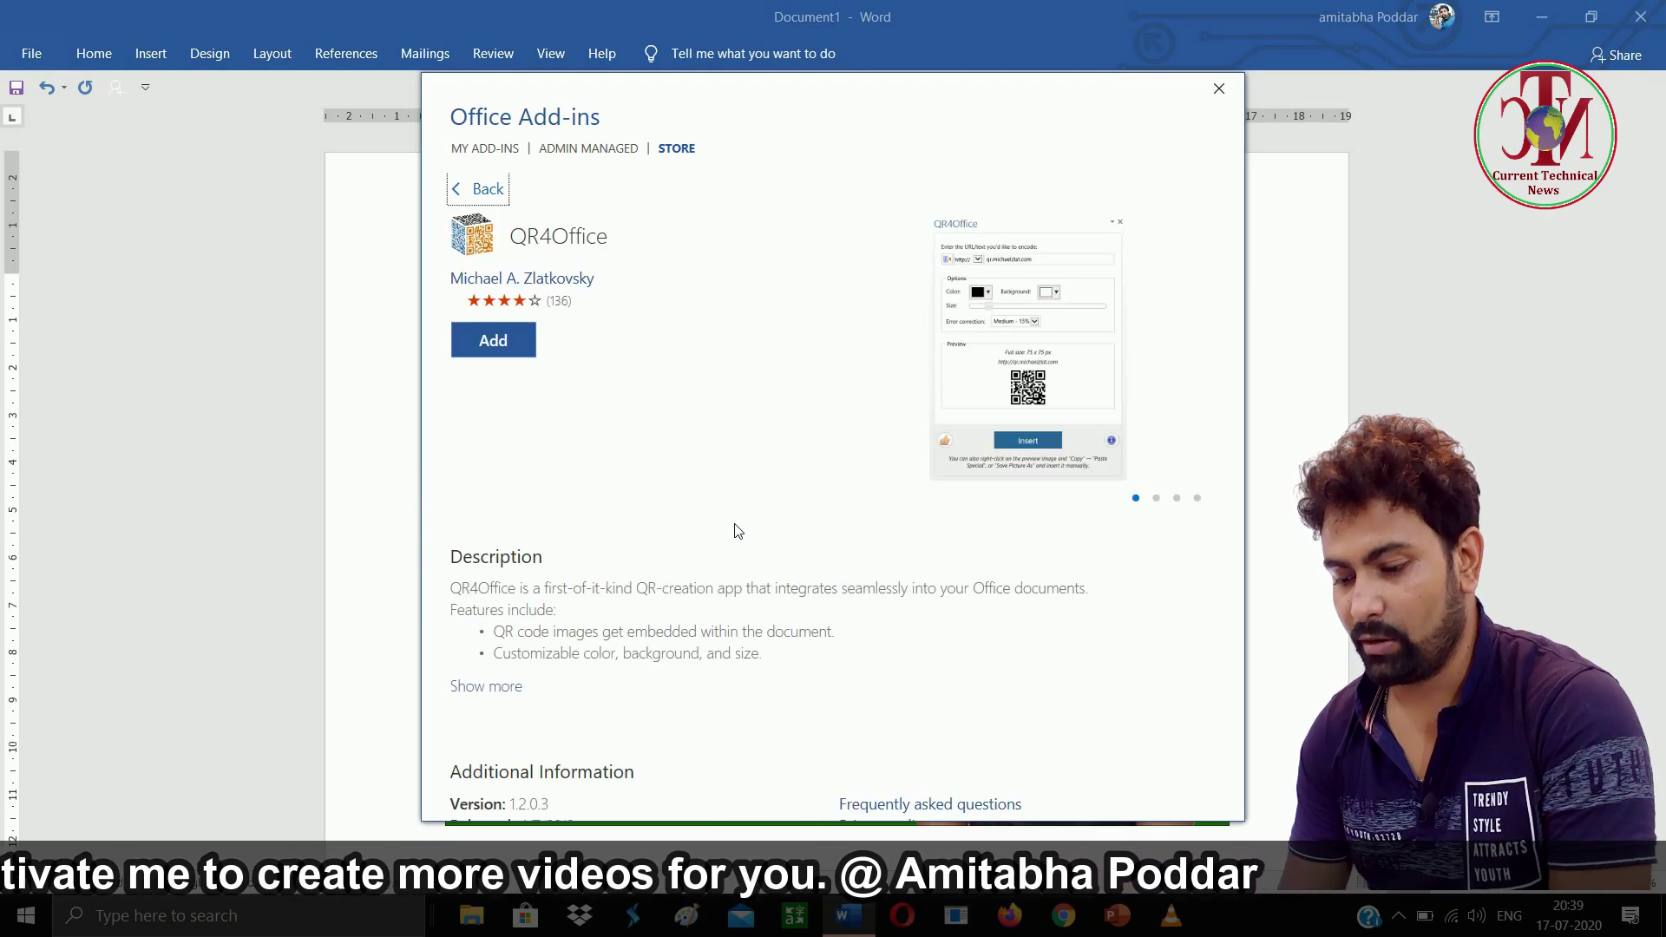
pyautogui.click(514, 334)
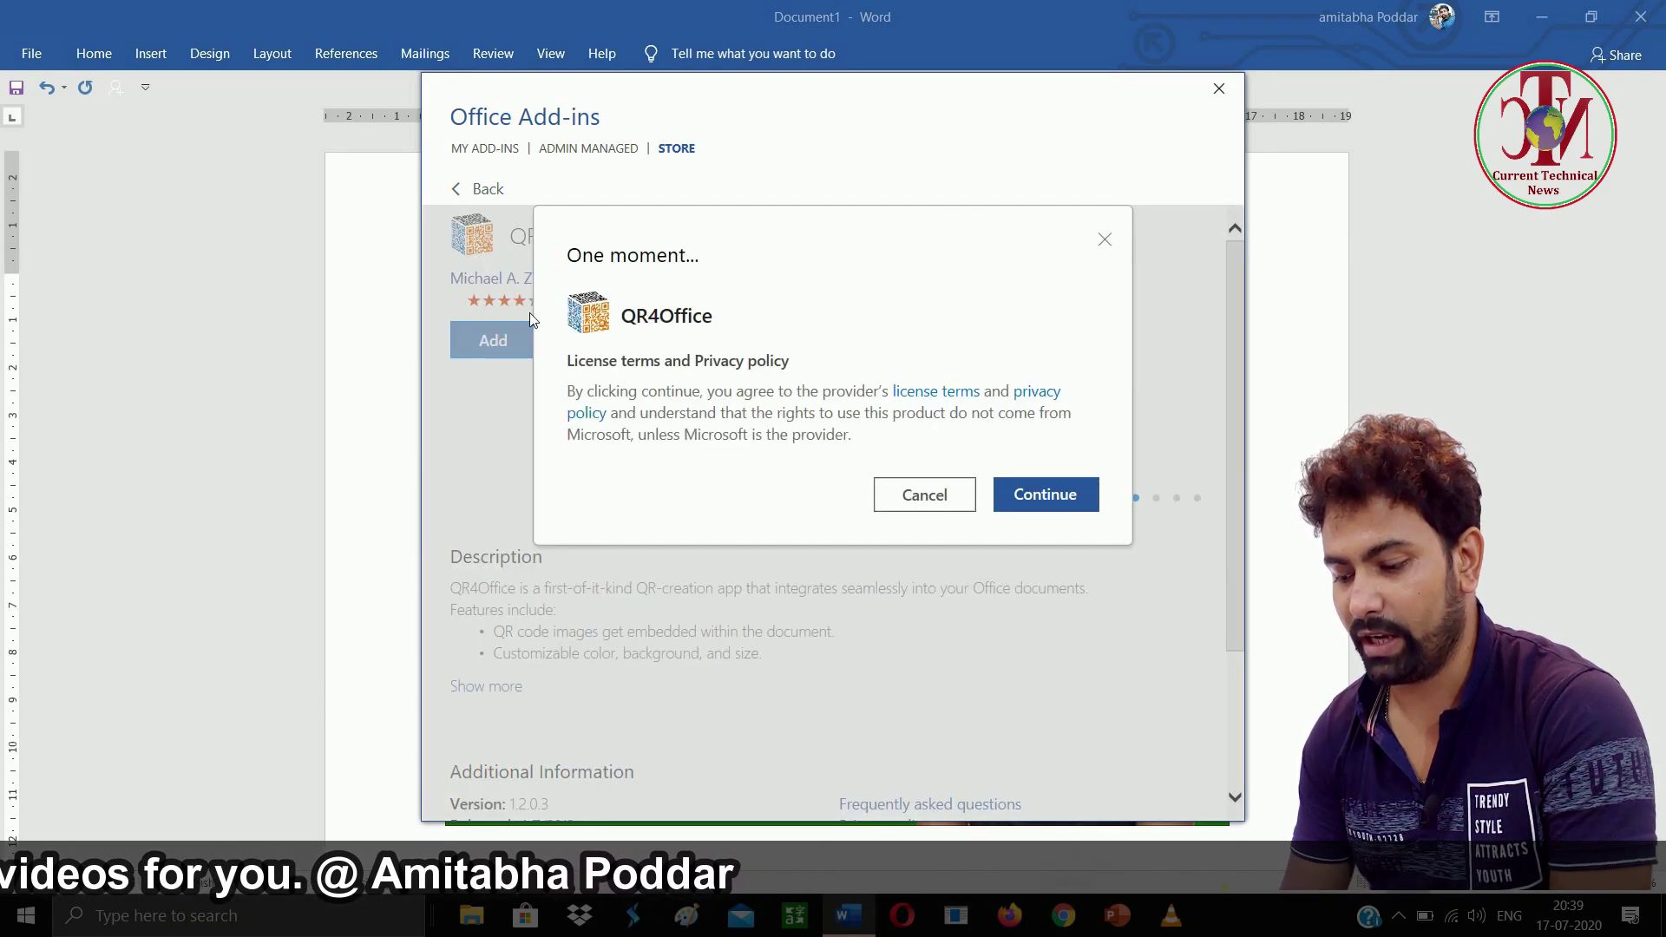
# - Install QR4Office and raise its QR code size to 125 x 125 px
pyautogui.click(1037, 491)
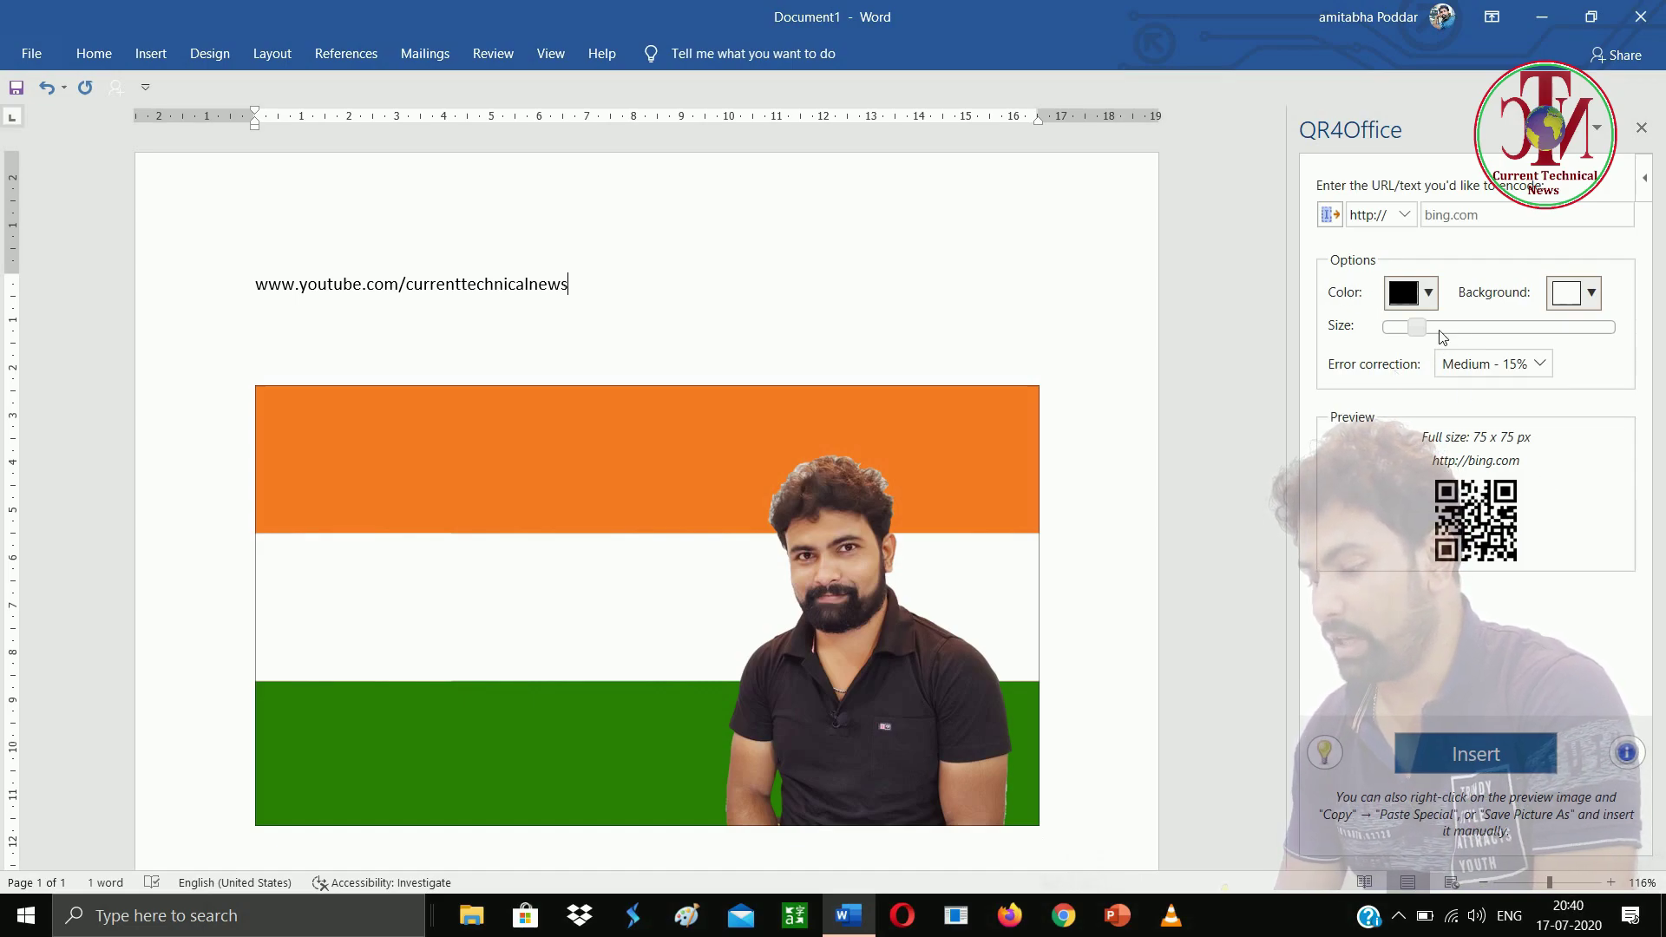
pyautogui.moveTo(1419, 331); pyautogui.dragTo(1449, 340)
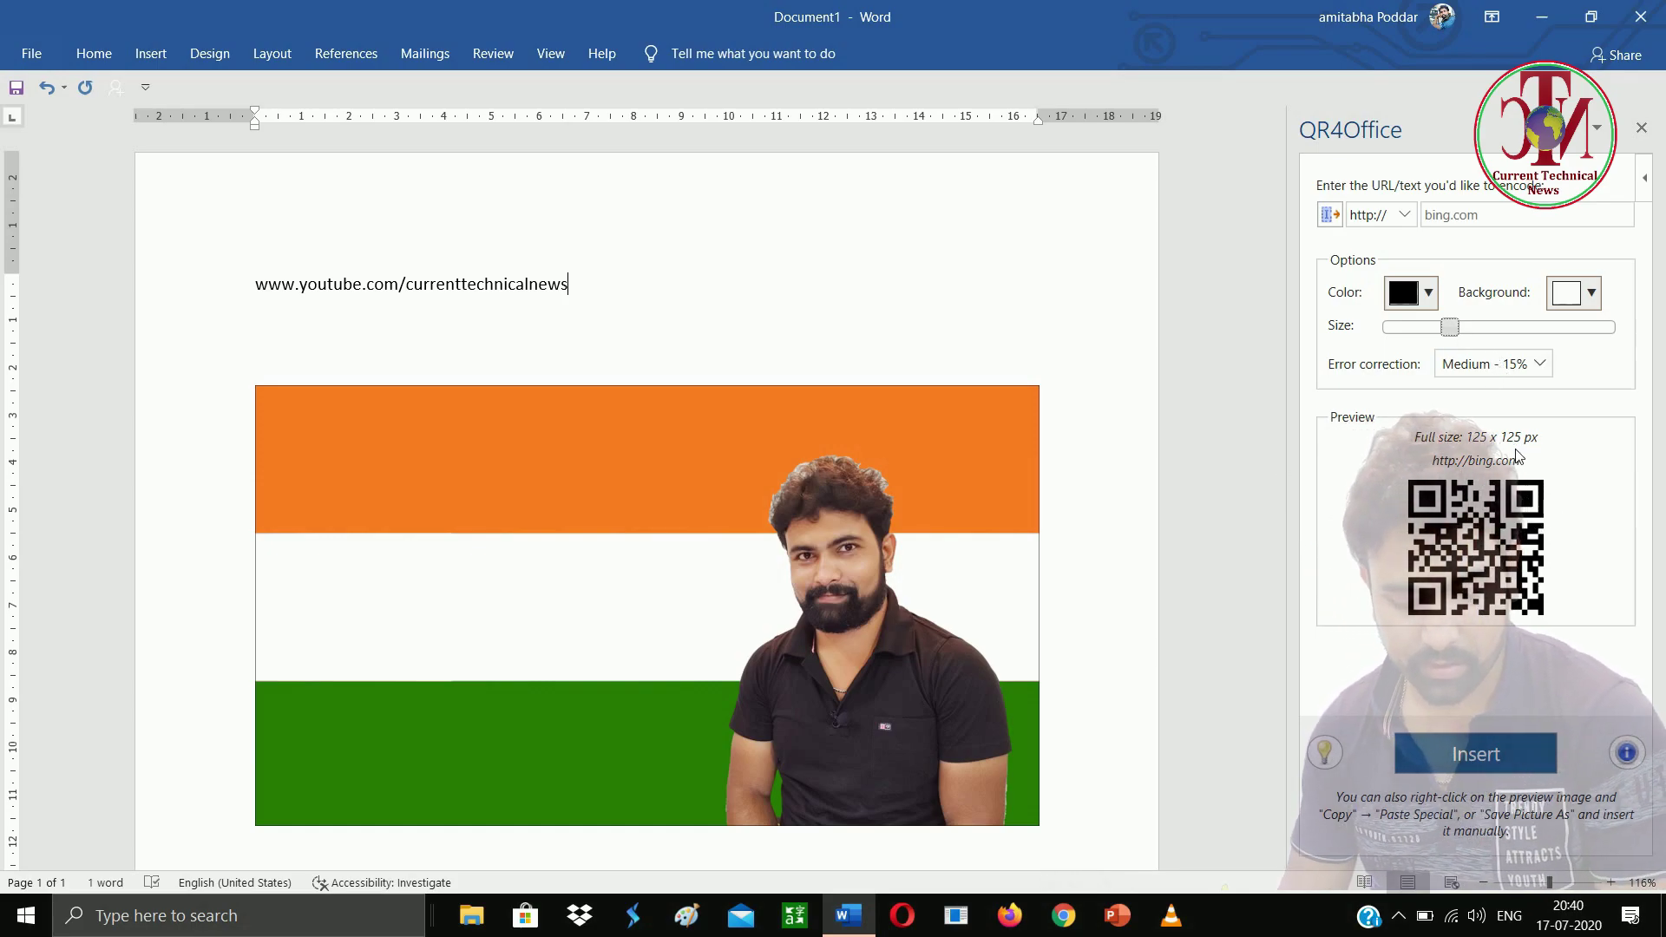
pyautogui.click(1436, 295)
pyautogui.click(1436, 295)
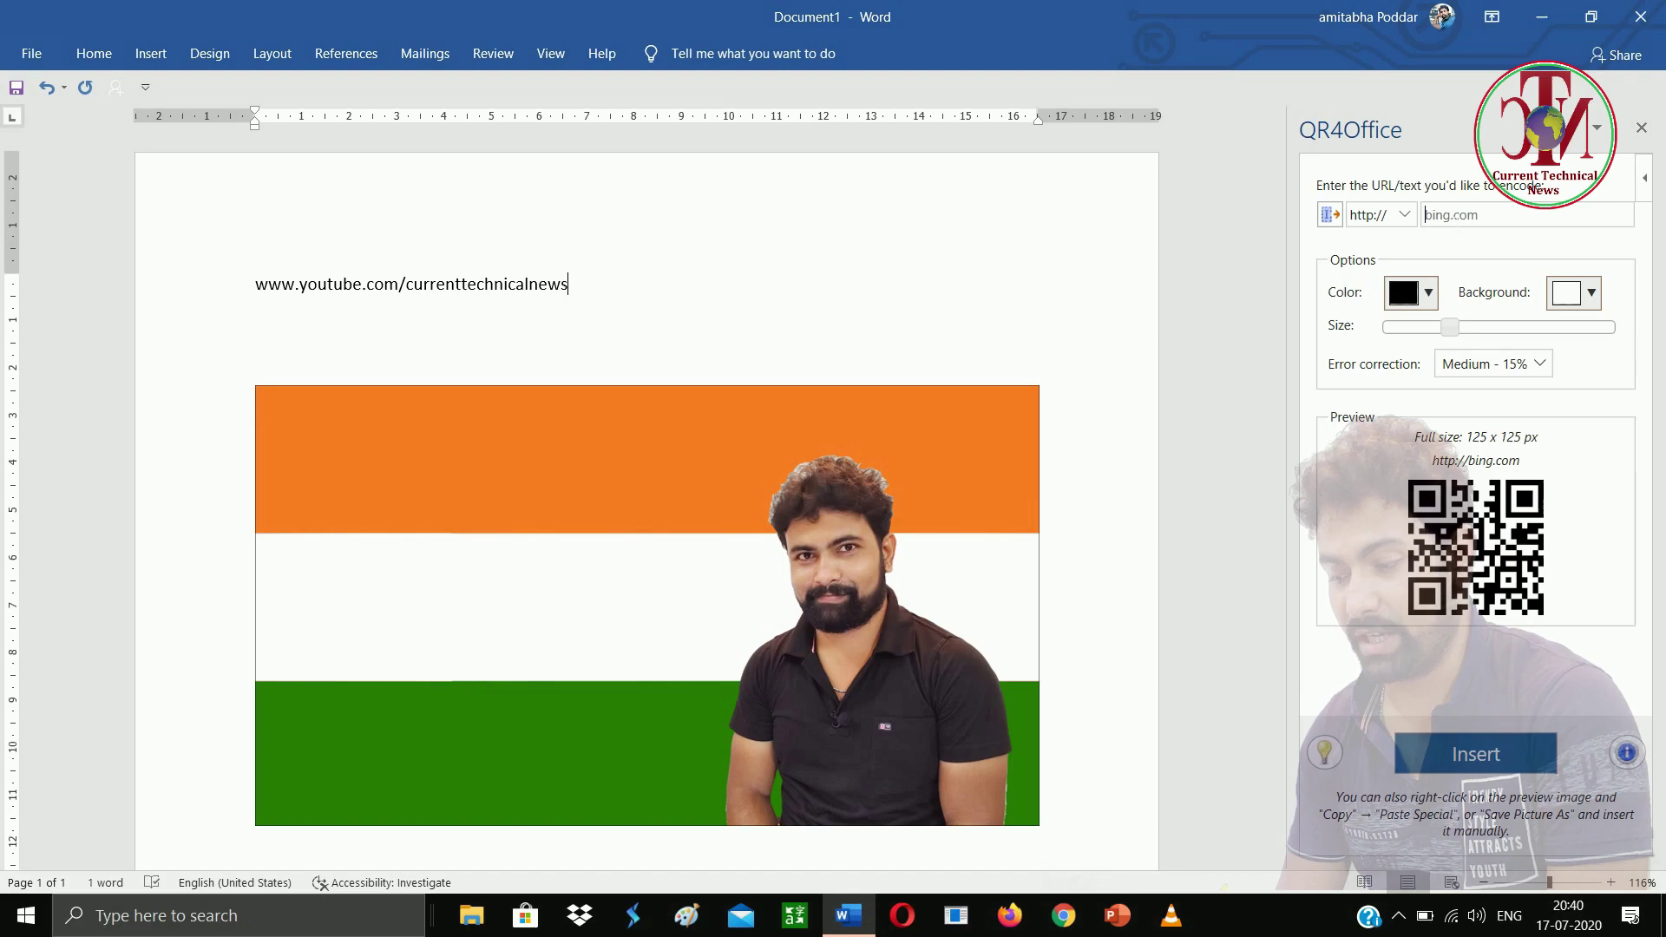
pyautogui.click(1424, 215)
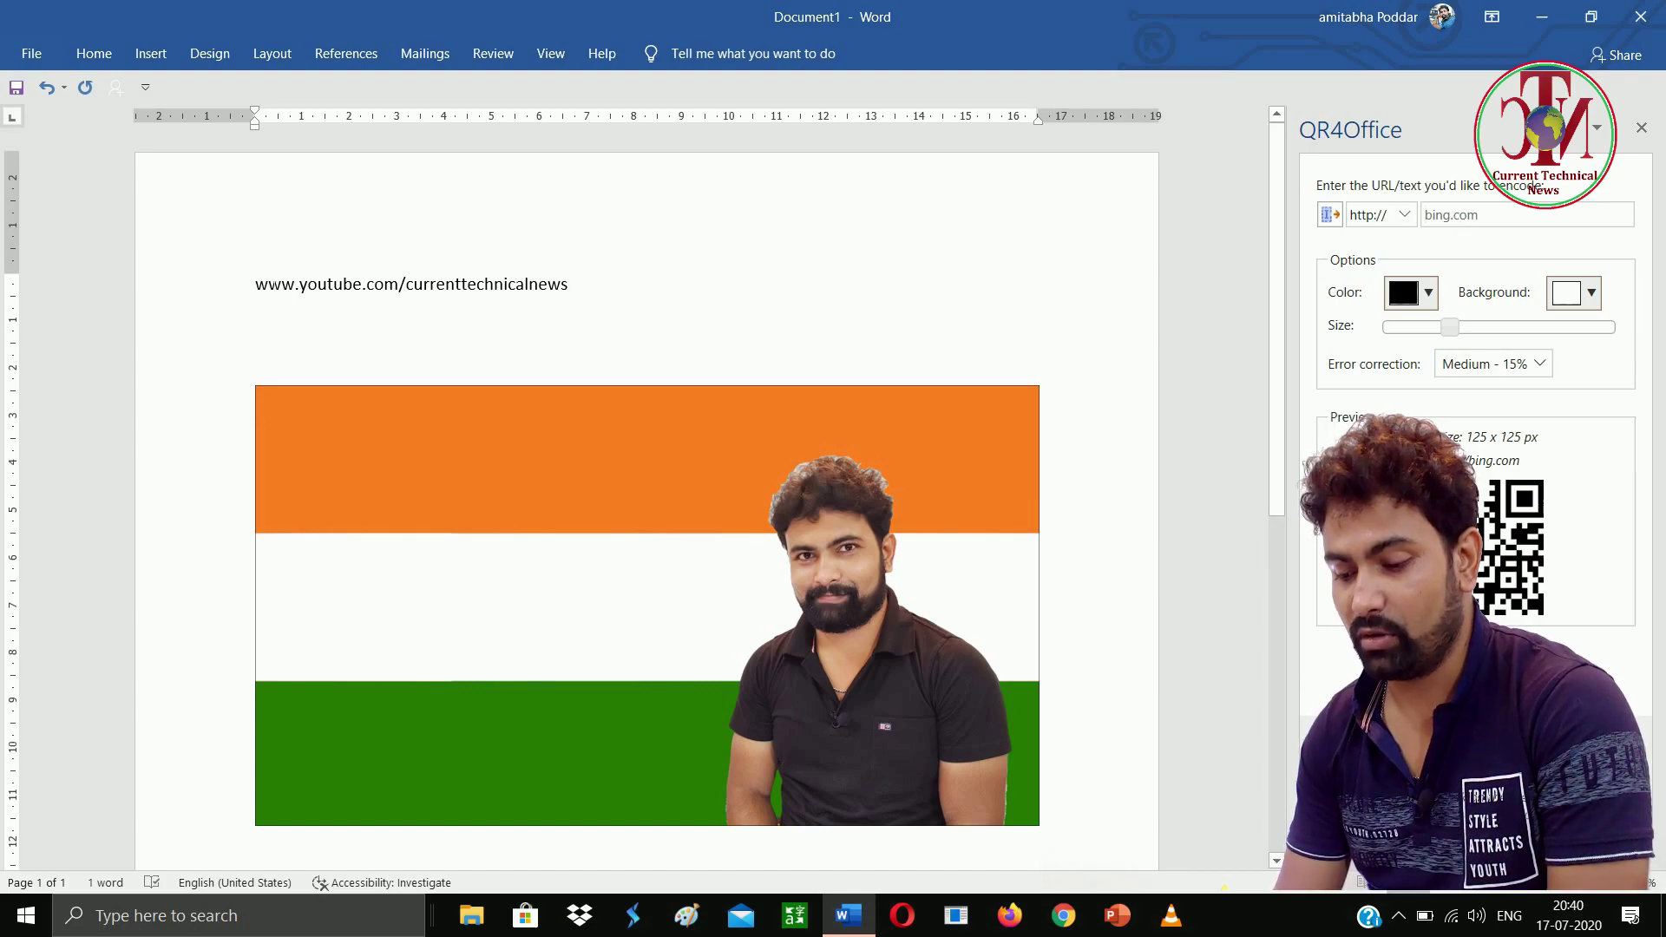
# - Copy the URL line into QR4Office's URL box and insert the 165 x 165 px QR code
pyautogui.tripleClick(269, 284)
pyautogui.hotkey('ctrl', 'c')
pyautogui.rightClick(270, 278)
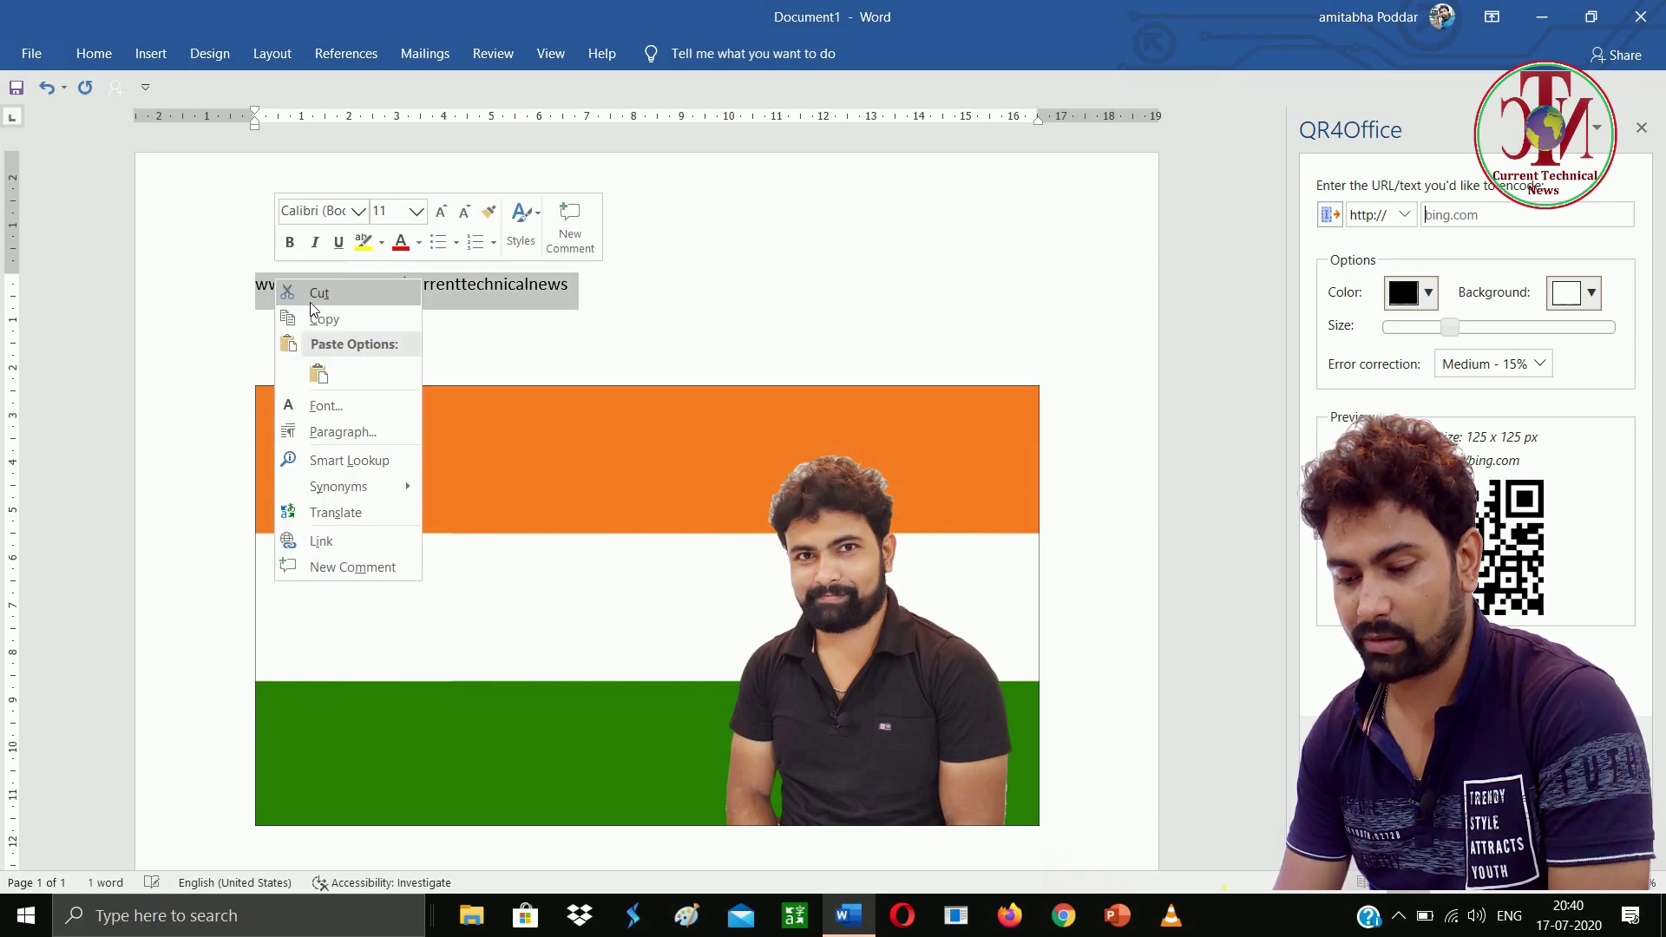
pyautogui.click(299, 314)
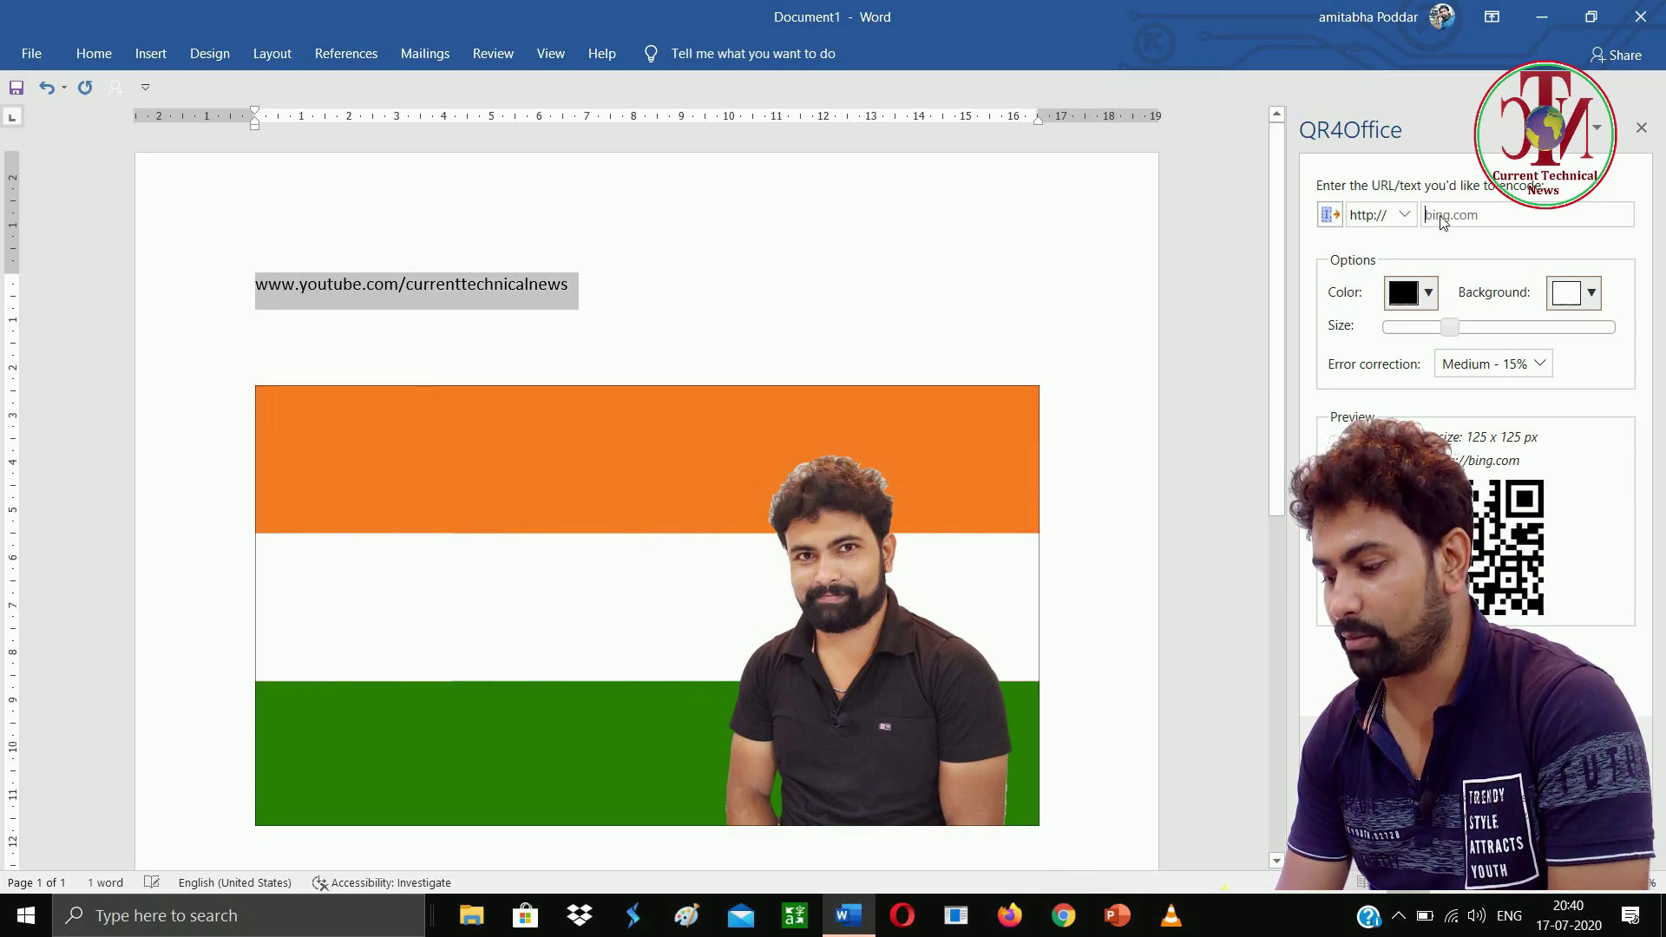
pyautogui.press('Right')
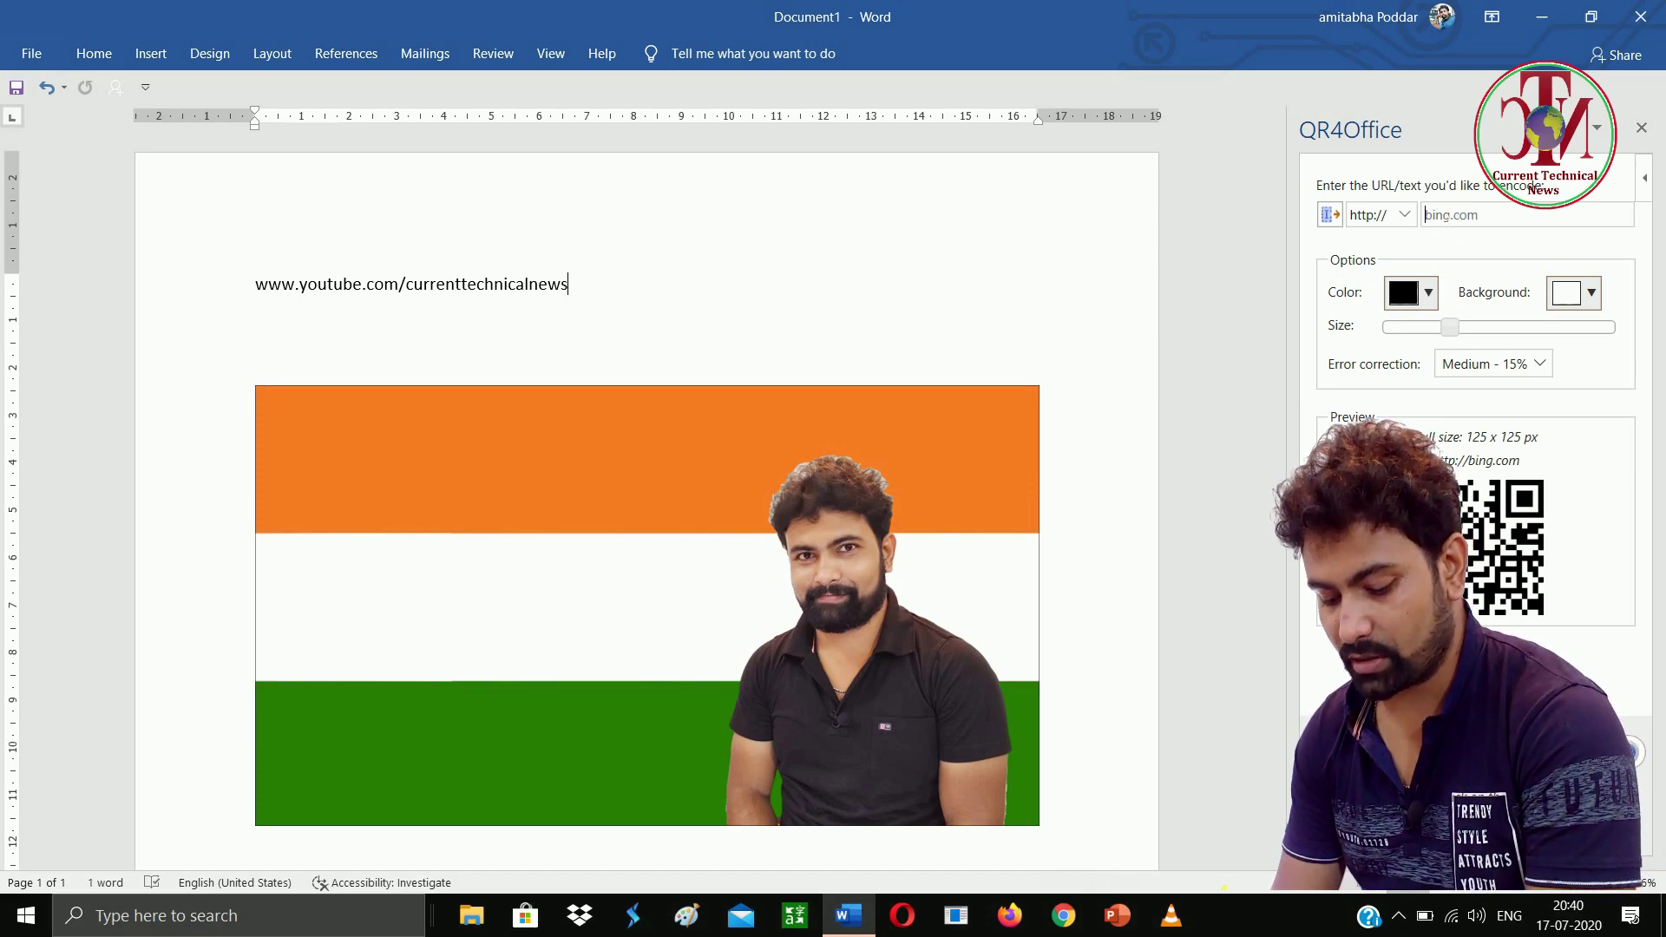
pyautogui.hotkey('ctrl', 'v')
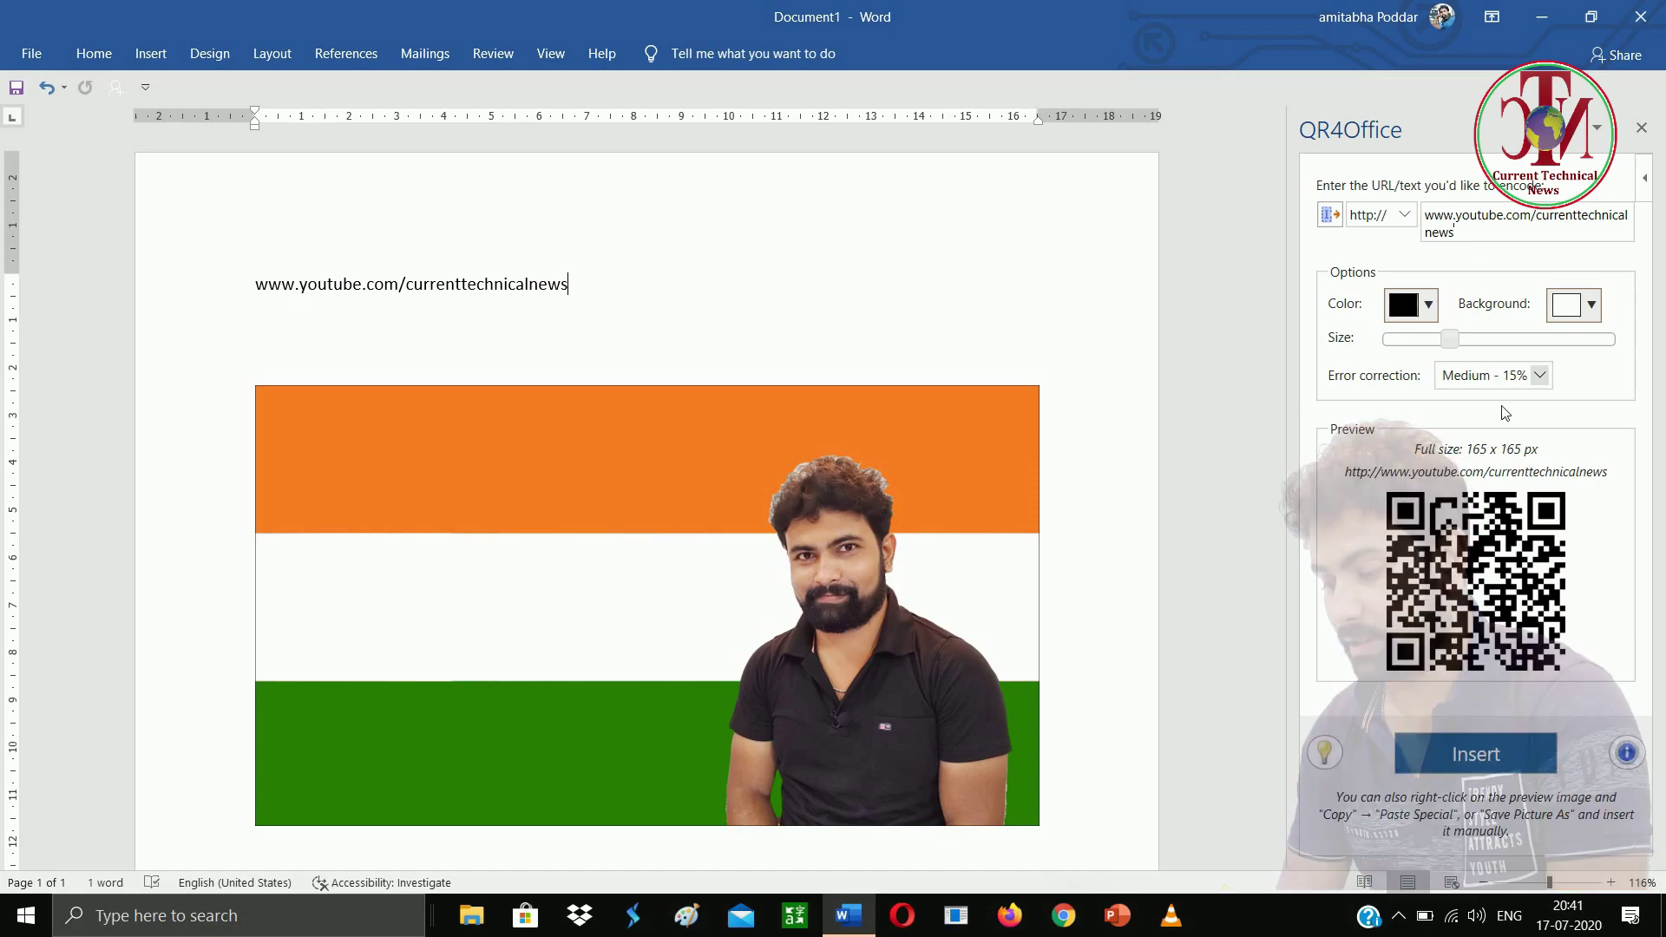
pyautogui.click(1484, 763)
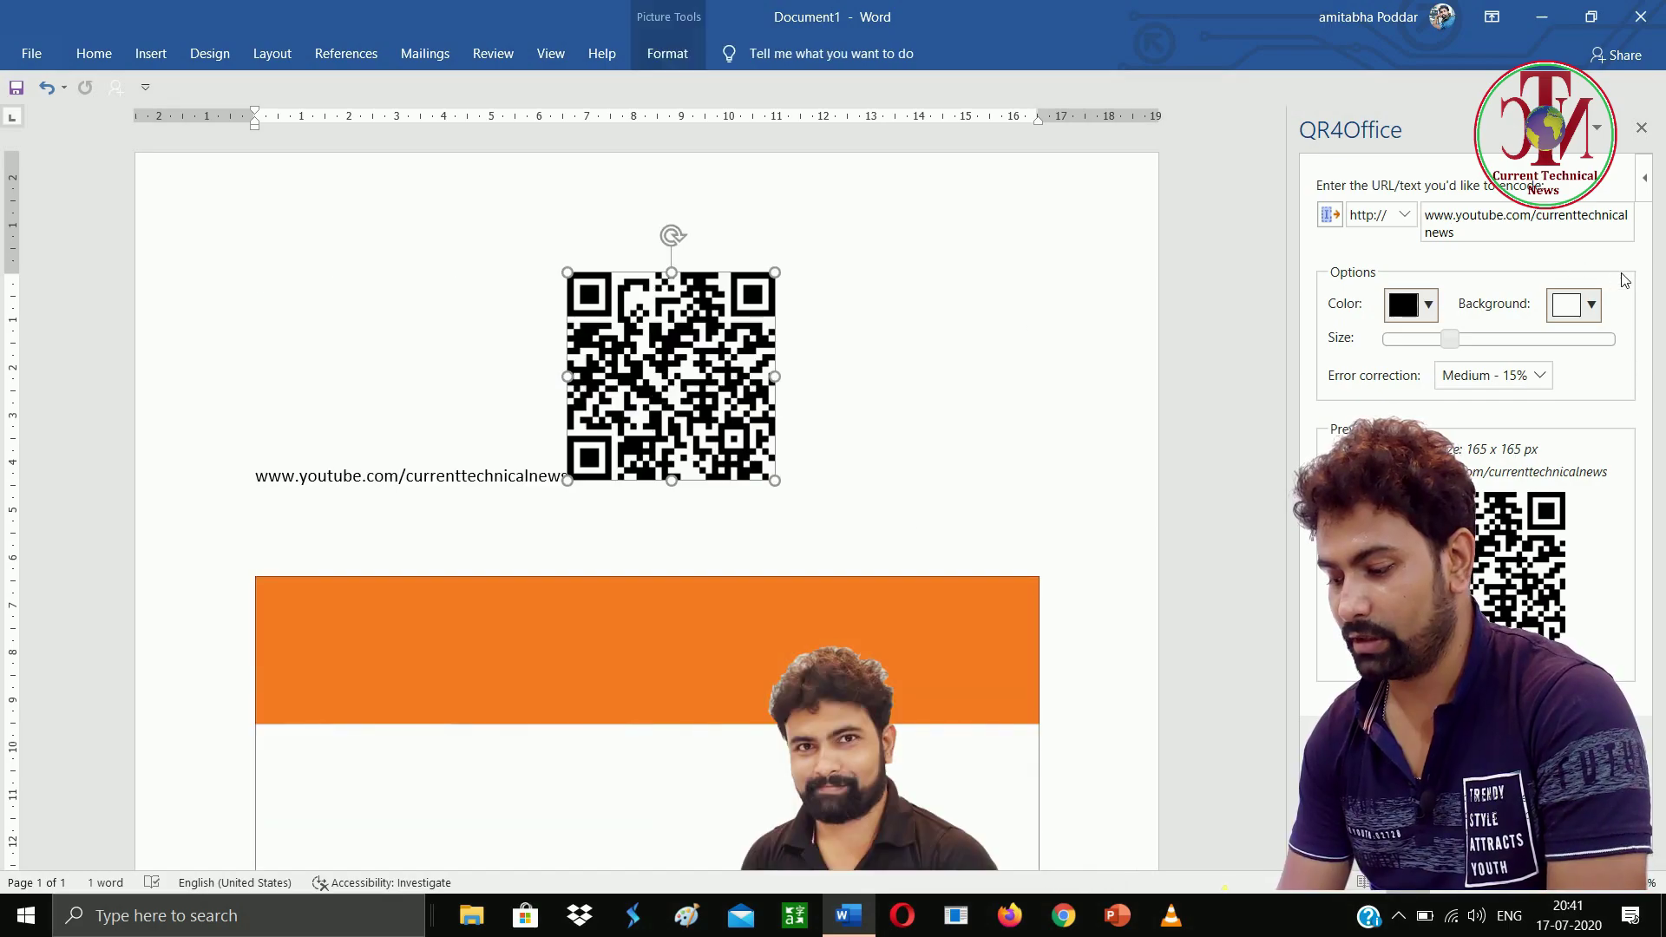
# - Set the QR code to In Front of Text and drag it onto the flag's white band
pyautogui.moveTo(719, 339); pyautogui.dragTo(670, 499)
pyautogui.scroll(-4, 1282, 419)
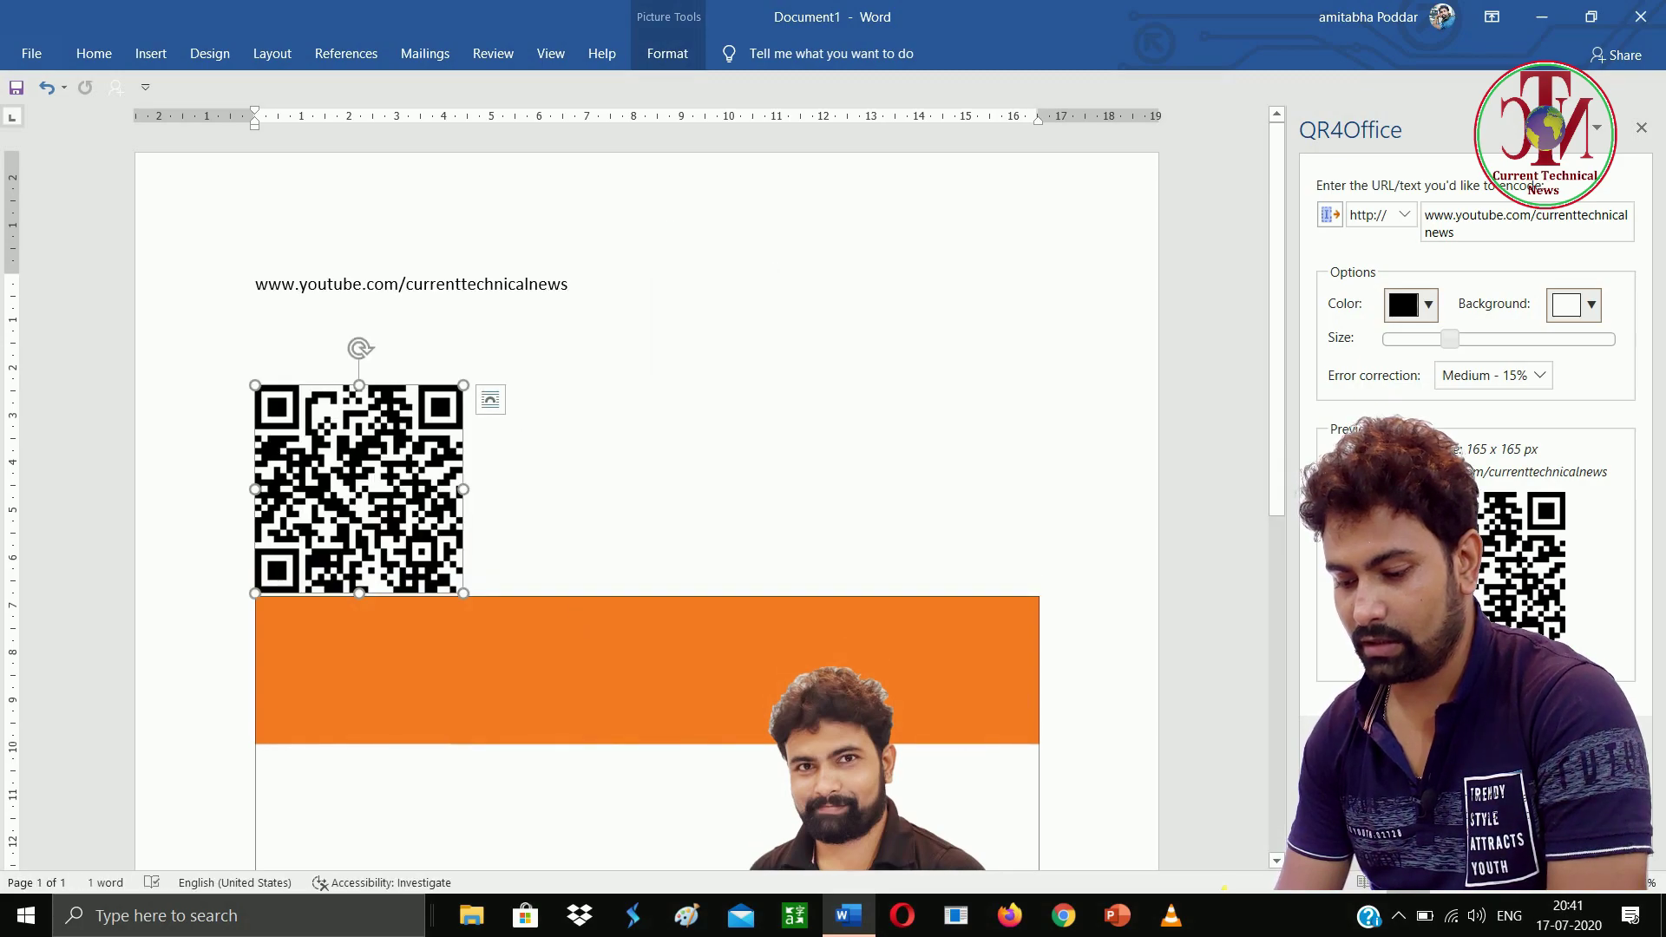
pyautogui.scroll(-2, 1282, 419)
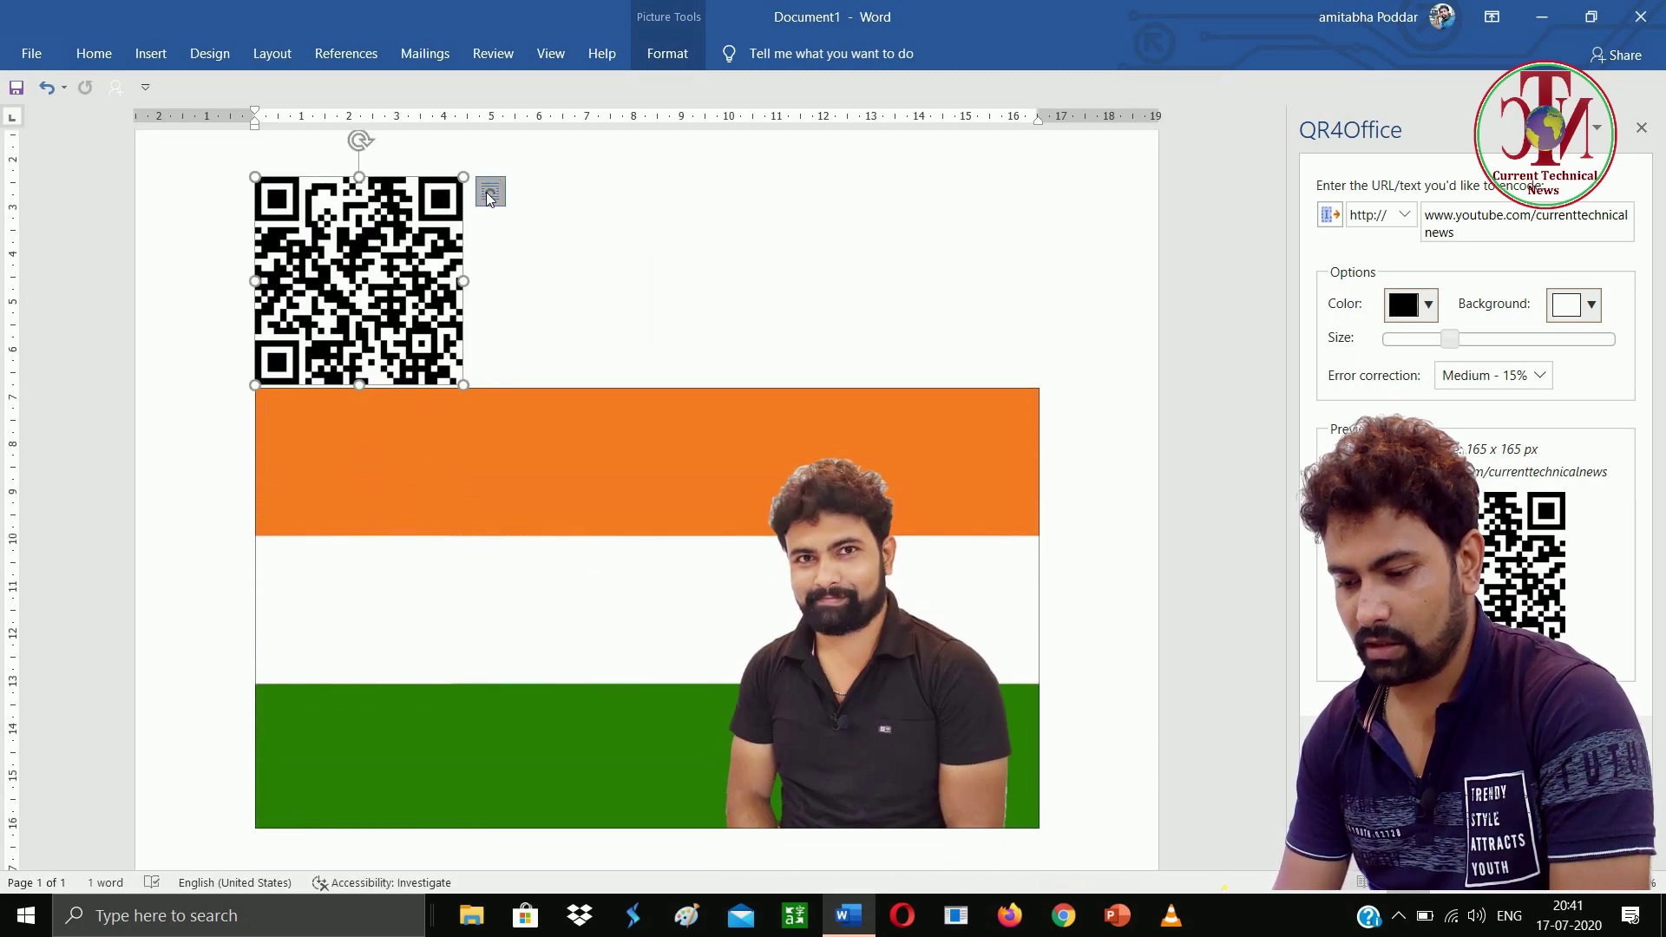
pyautogui.click(489, 192)
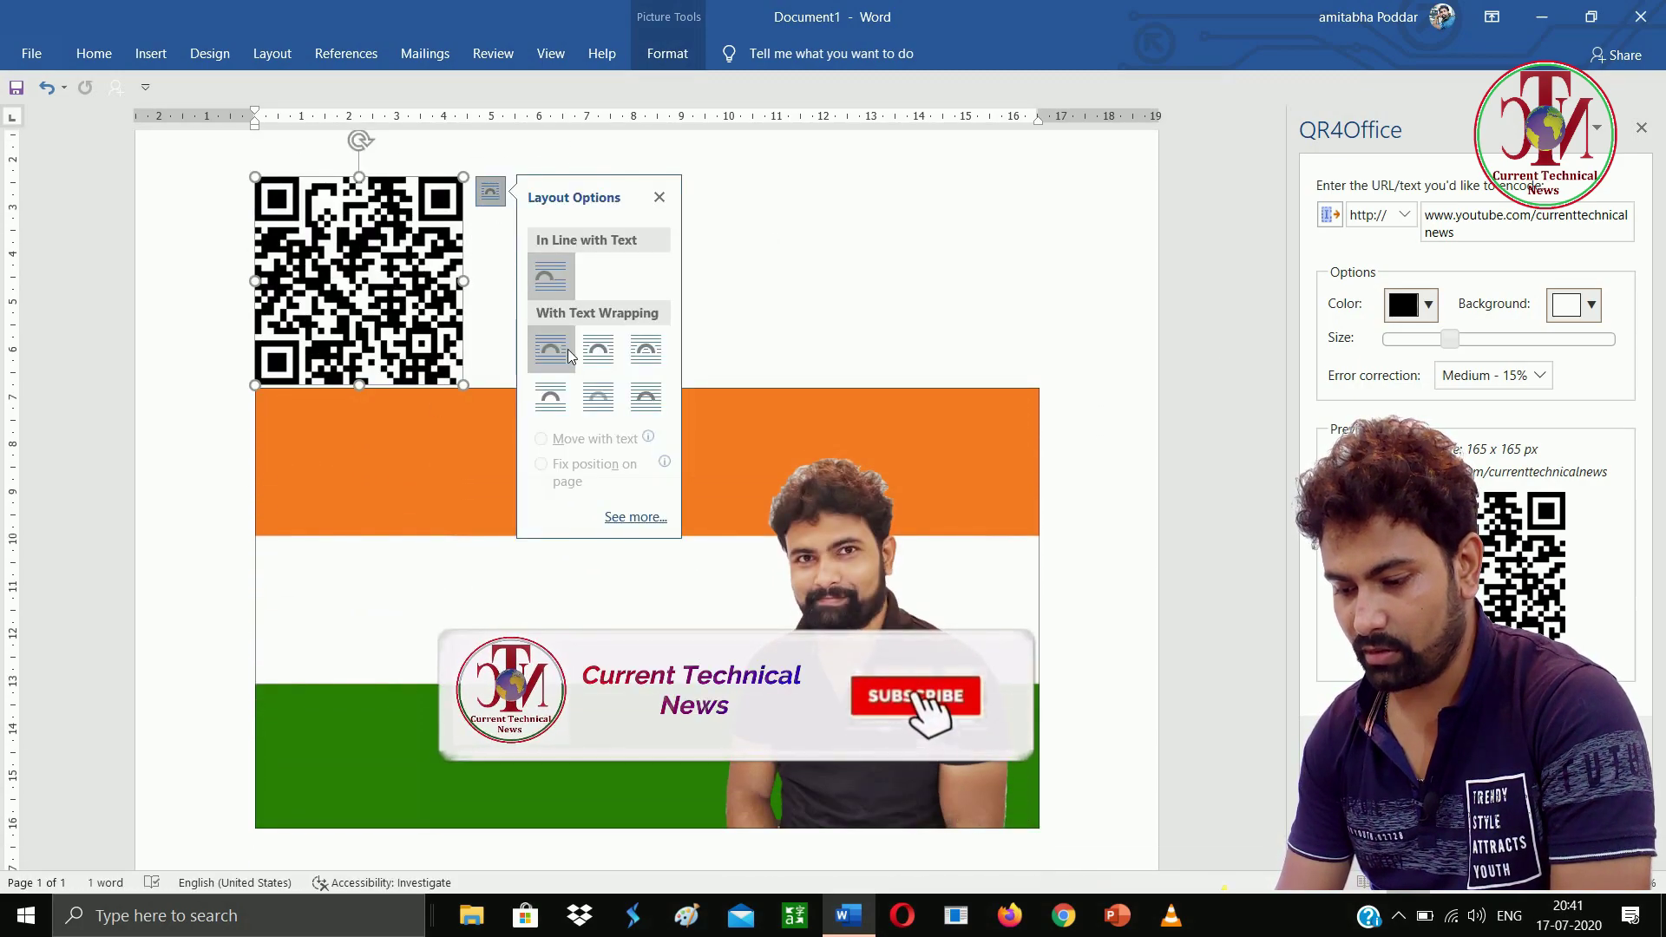
pyautogui.click(646, 396)
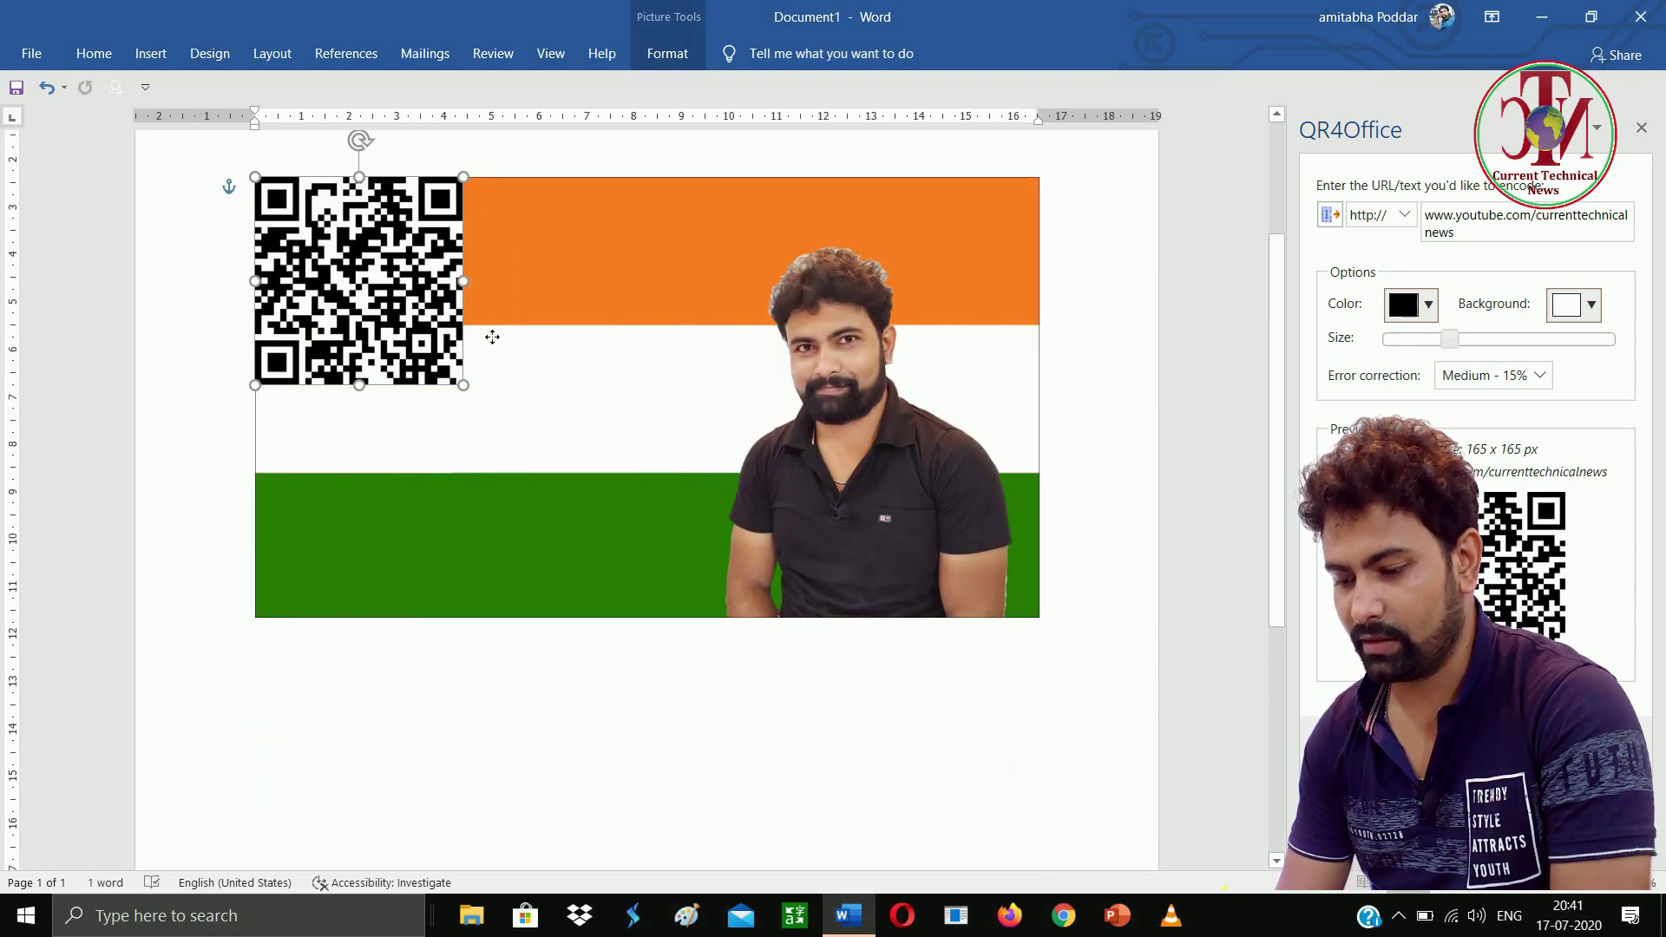
pyautogui.moveTo(372, 286); pyautogui.dragTo(577, 402)
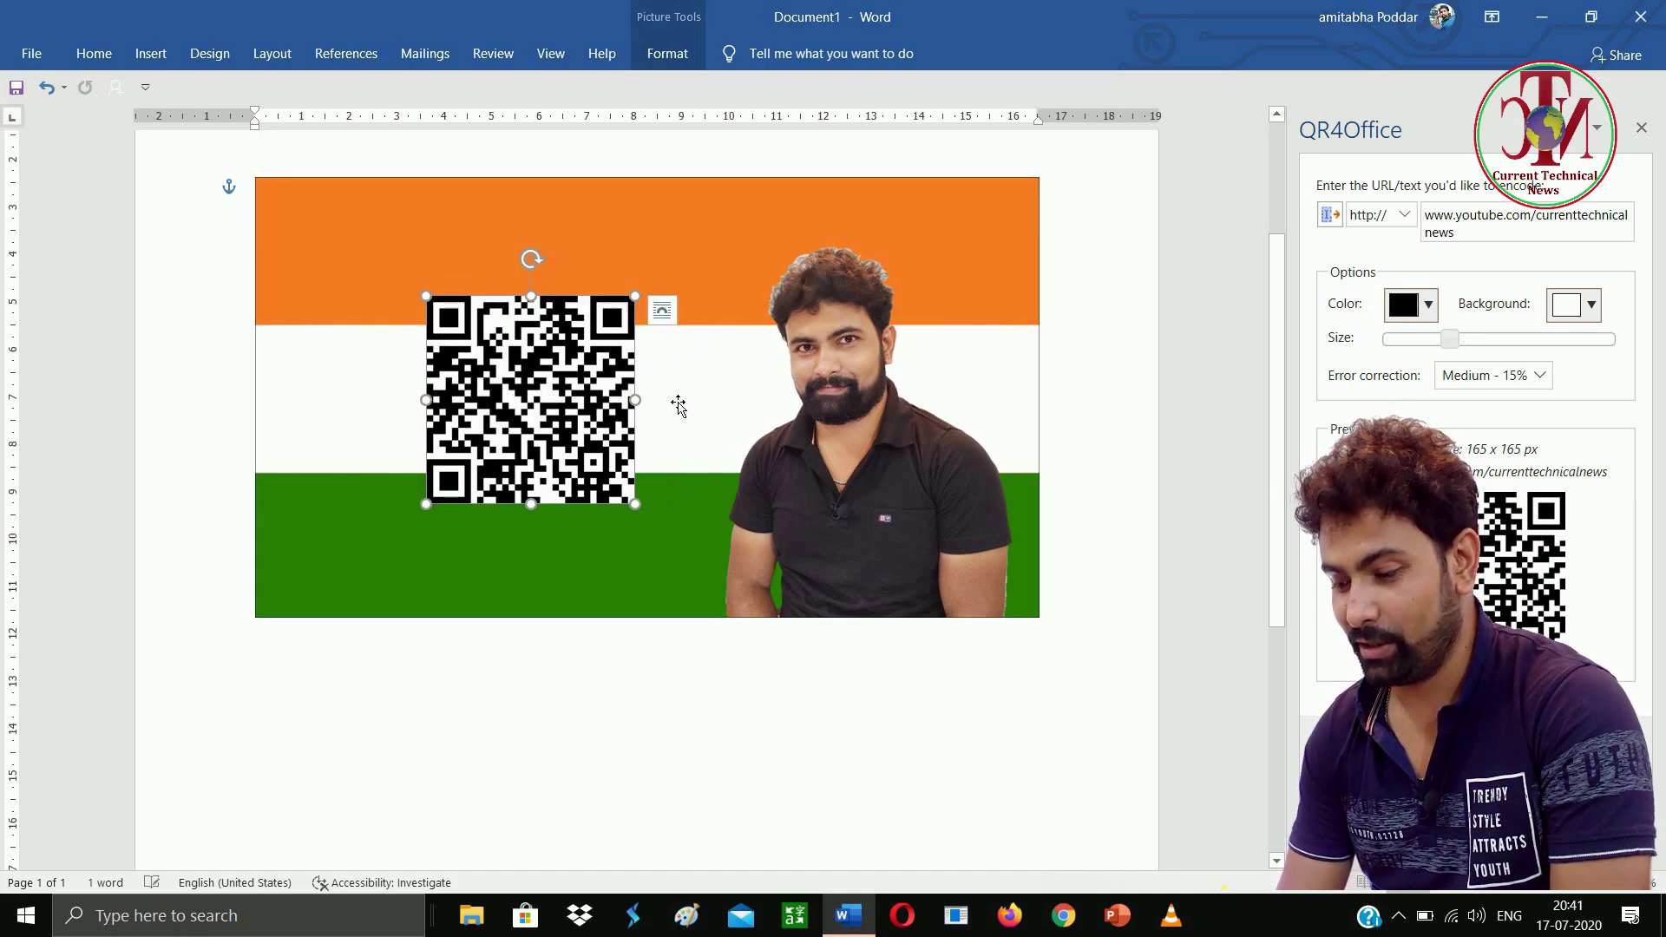
# - Nudge the QR code slightly on the flag and select the URL text line
pyautogui.hotkey('ctrl', 'Home')
pyautogui.click(544, 521)
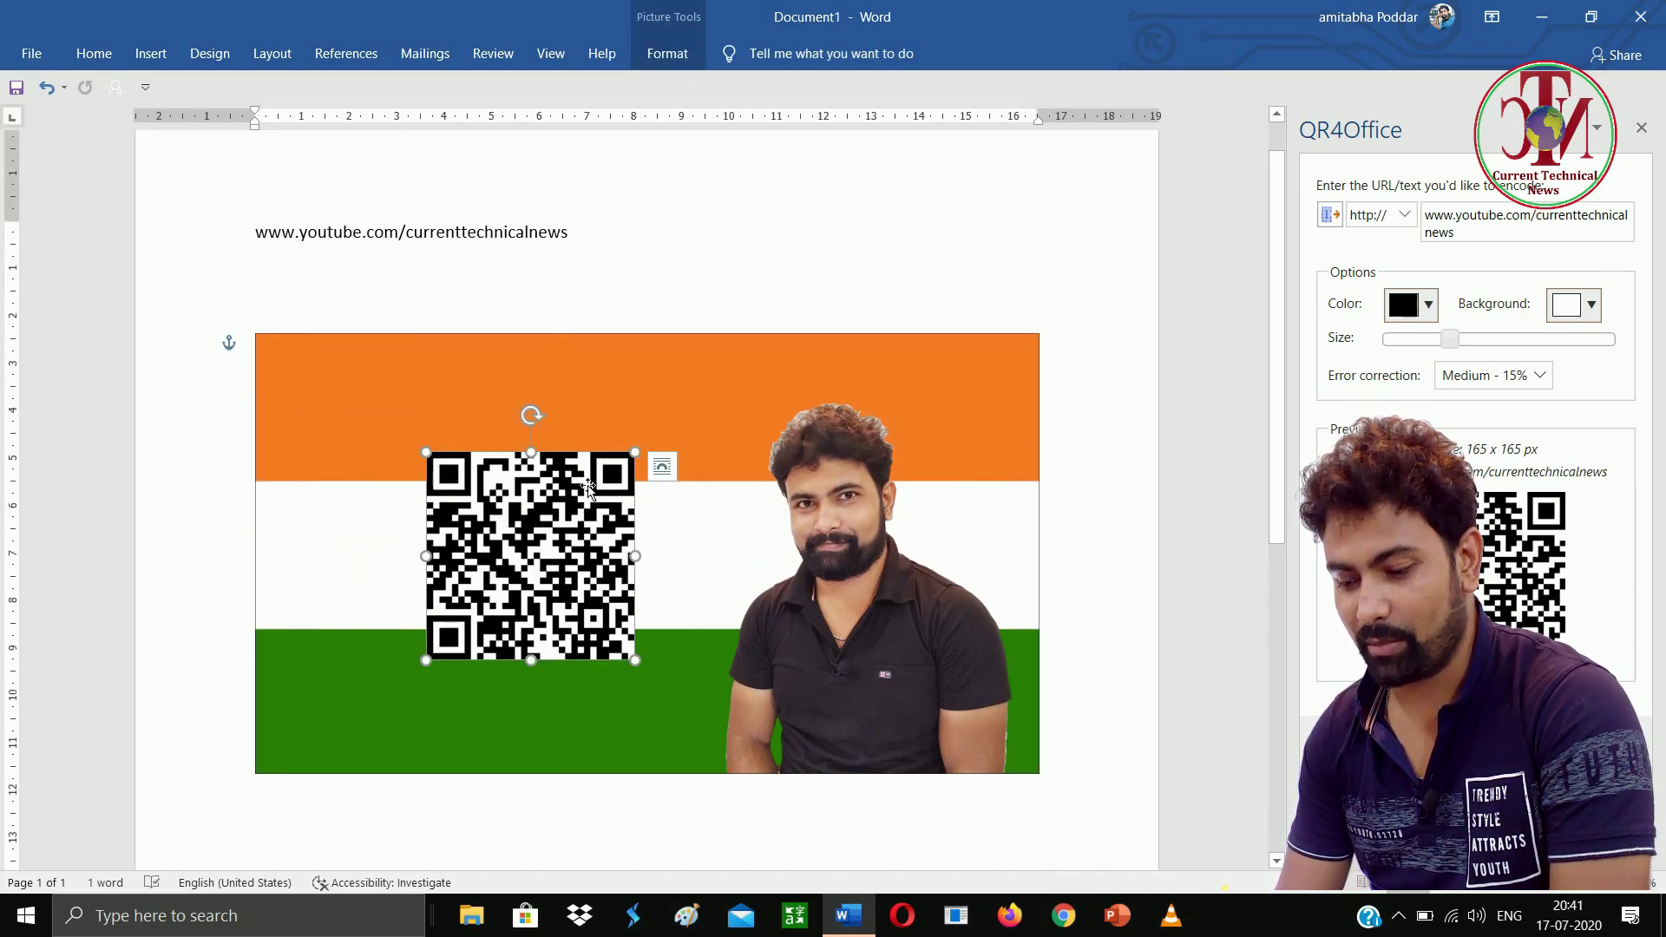
pyautogui.click(665, 467)
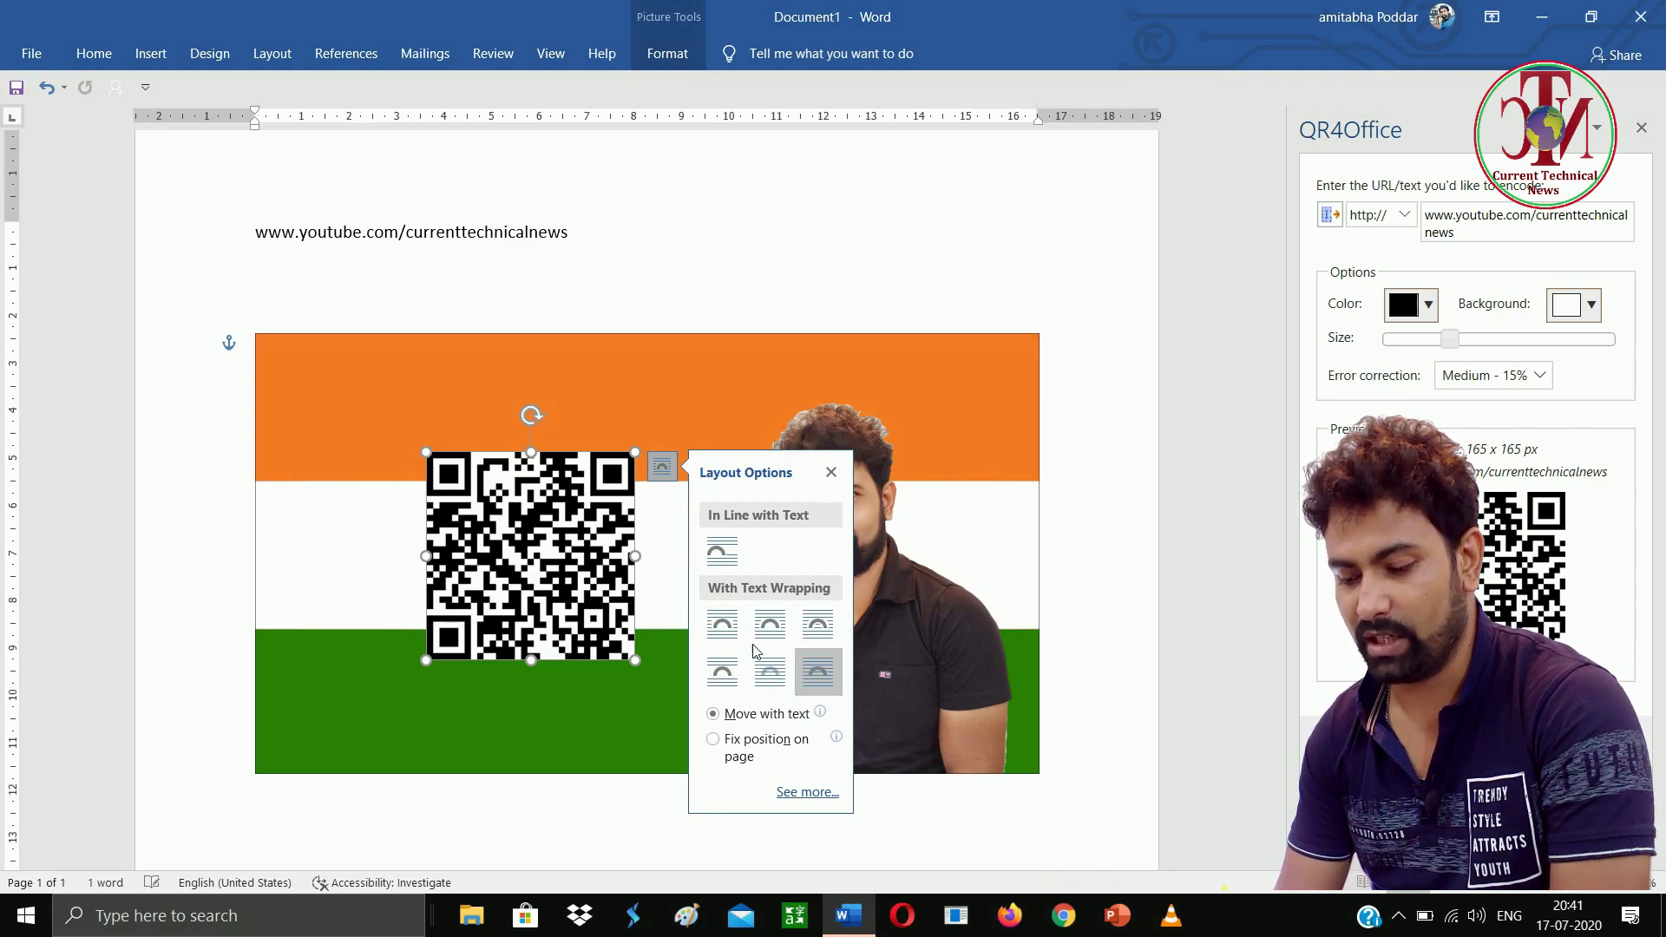
pyautogui.moveTo(527, 506)
pyautogui.mouseDown()
pyautogui.moveTo(522, 475)
pyautogui.moveTo(372, 420)
pyautogui.moveTo(557, 504)
pyautogui.mouseUp()
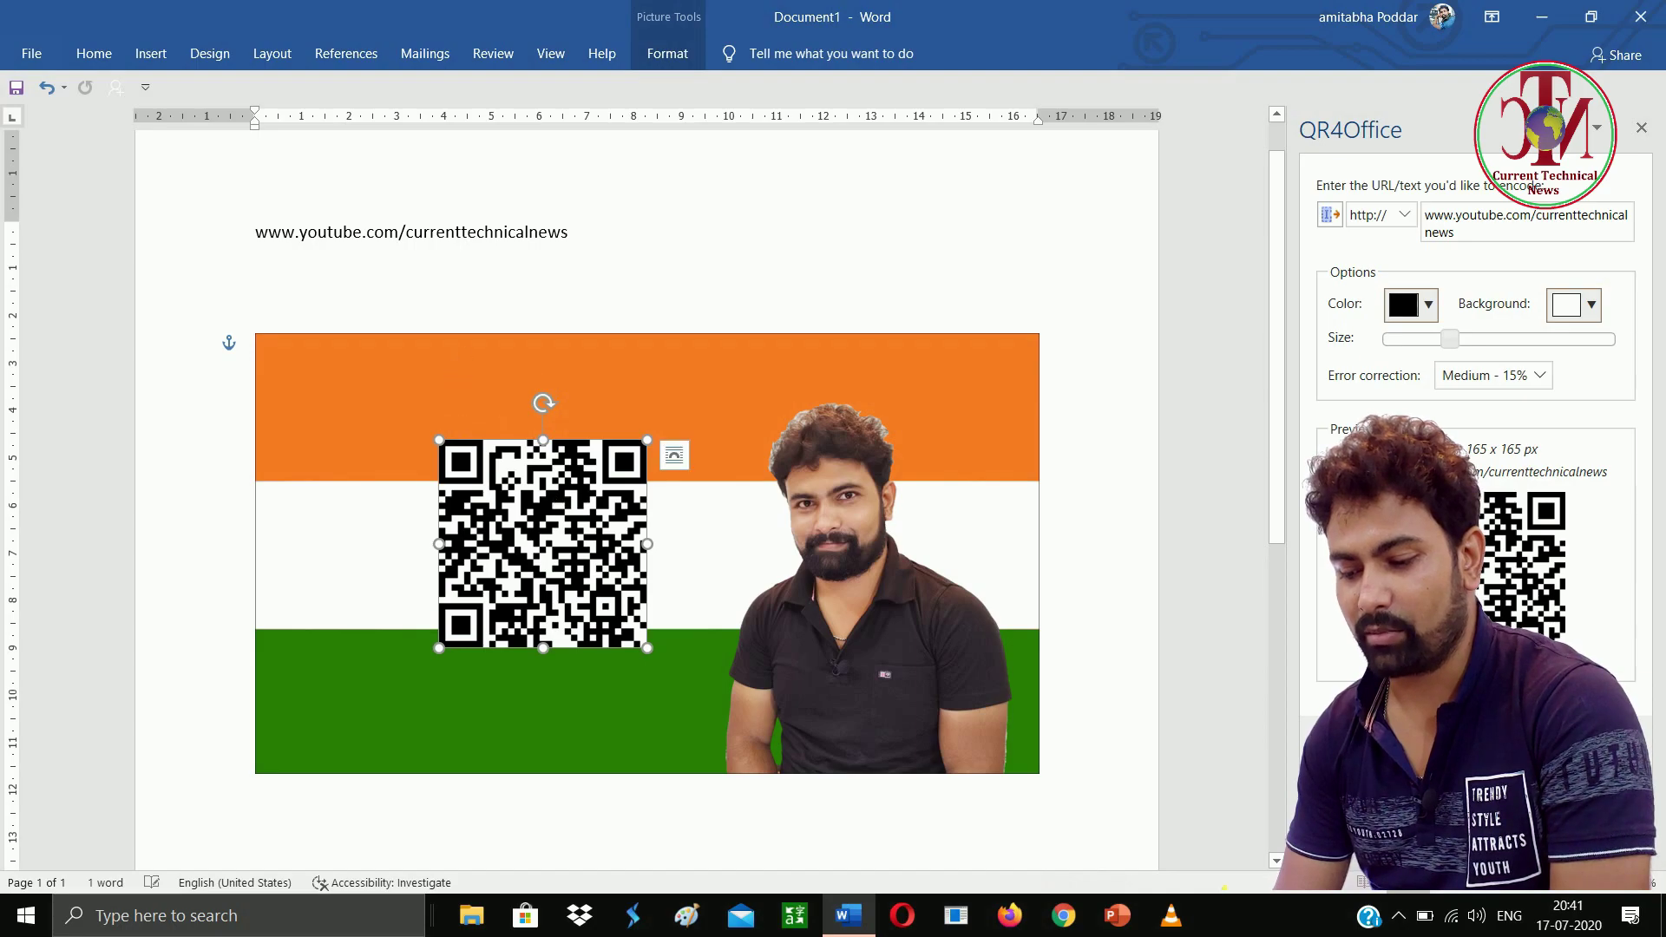
pyautogui.moveTo(569, 233); pyautogui.dragTo(256, 234)
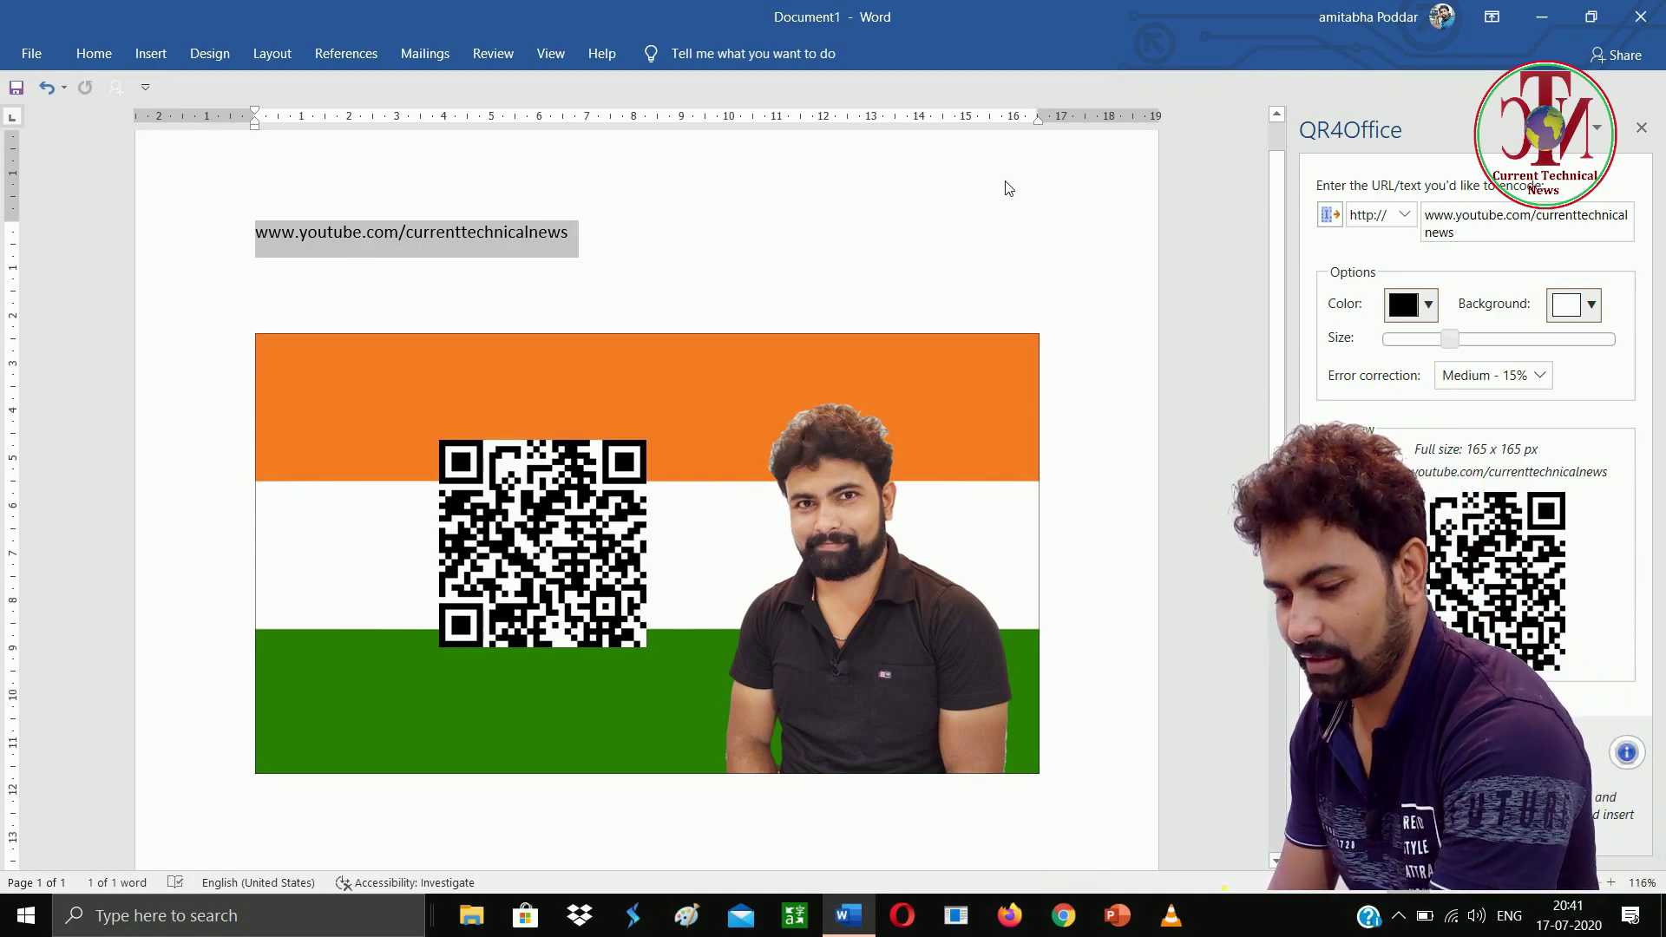
# - Delete the selected URL text line
pyautogui.press('Delete')
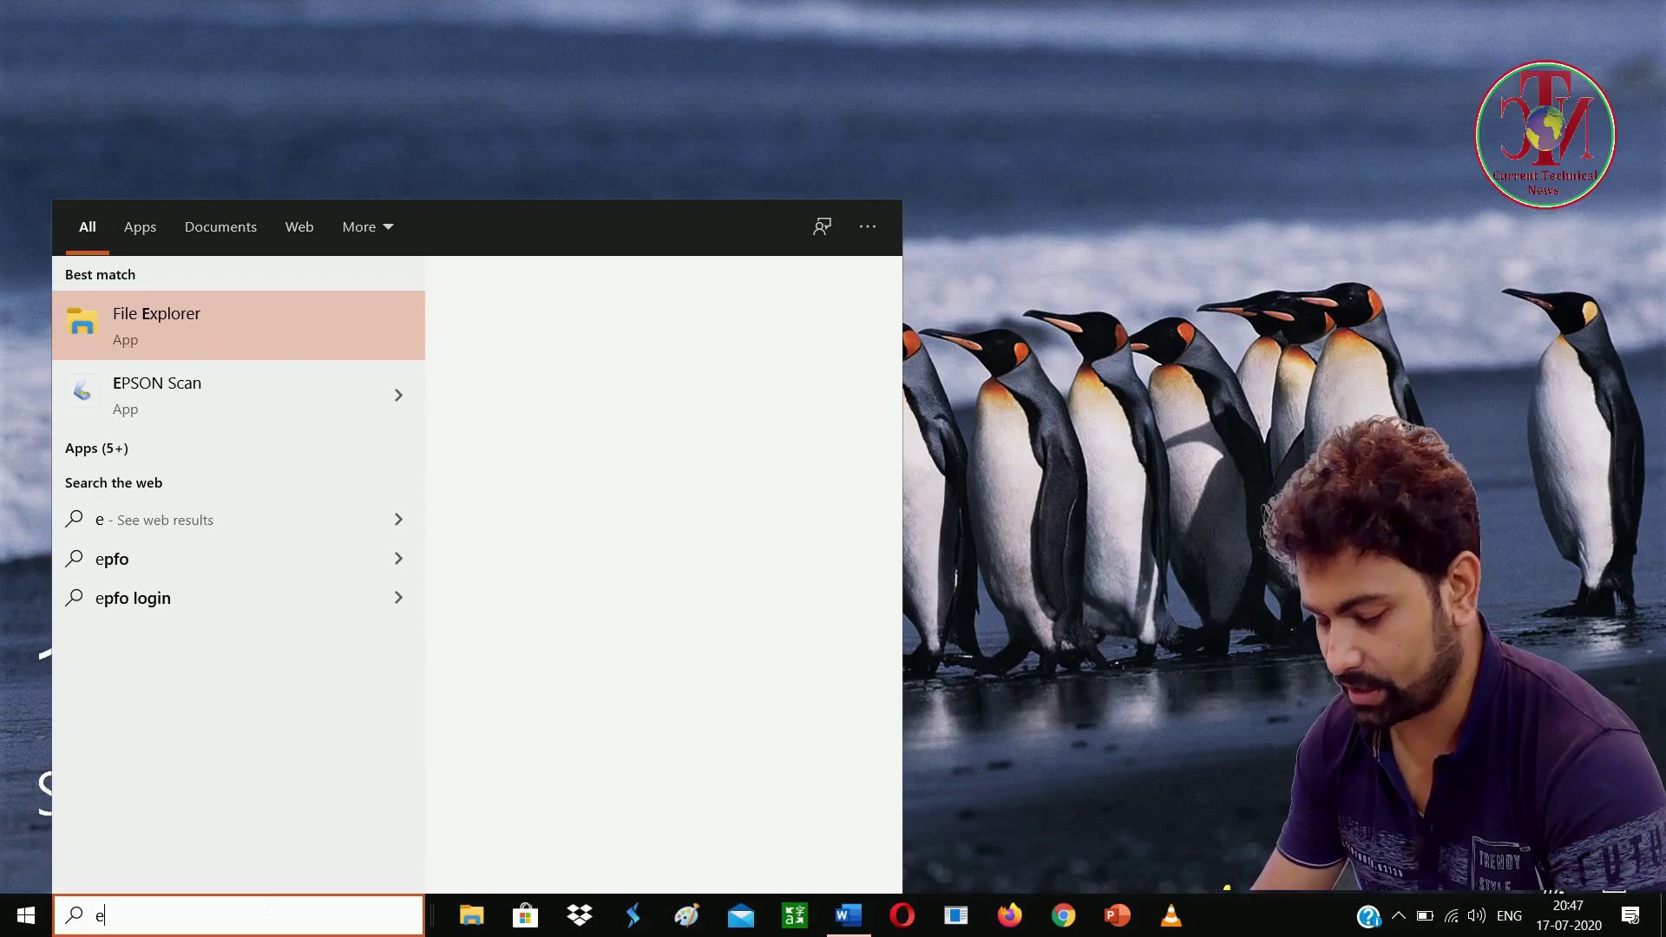
# - Search the Start menu for 'power' and launch PowerPoint
pyautogui.press('BackSpace')
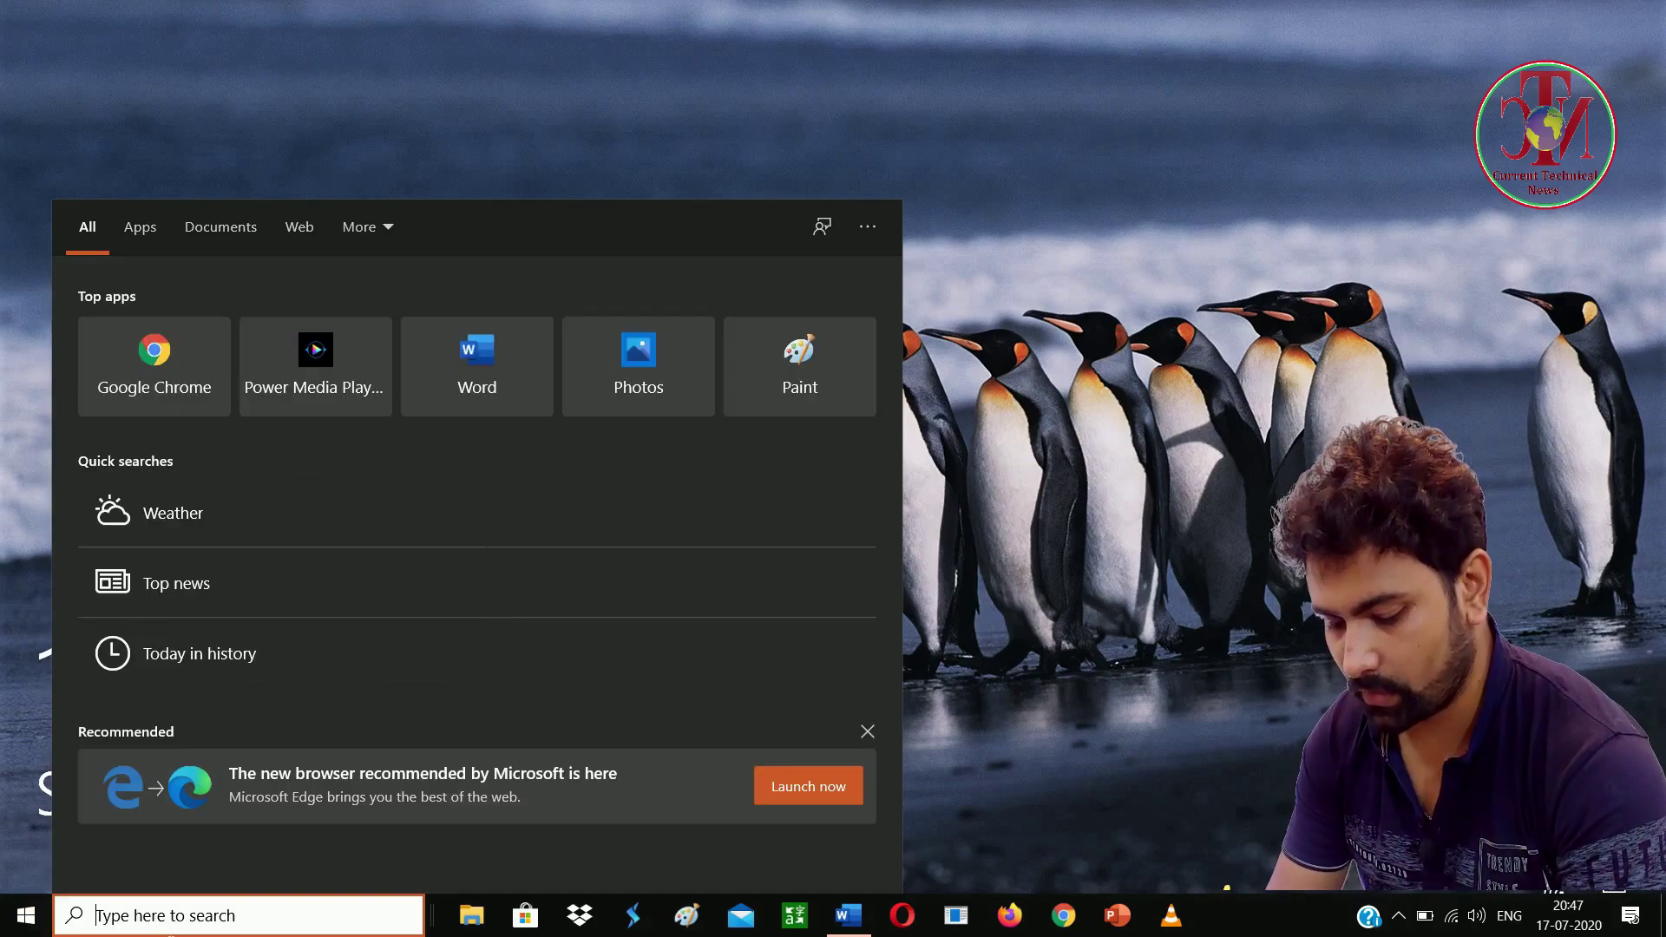
pyautogui.write('power')
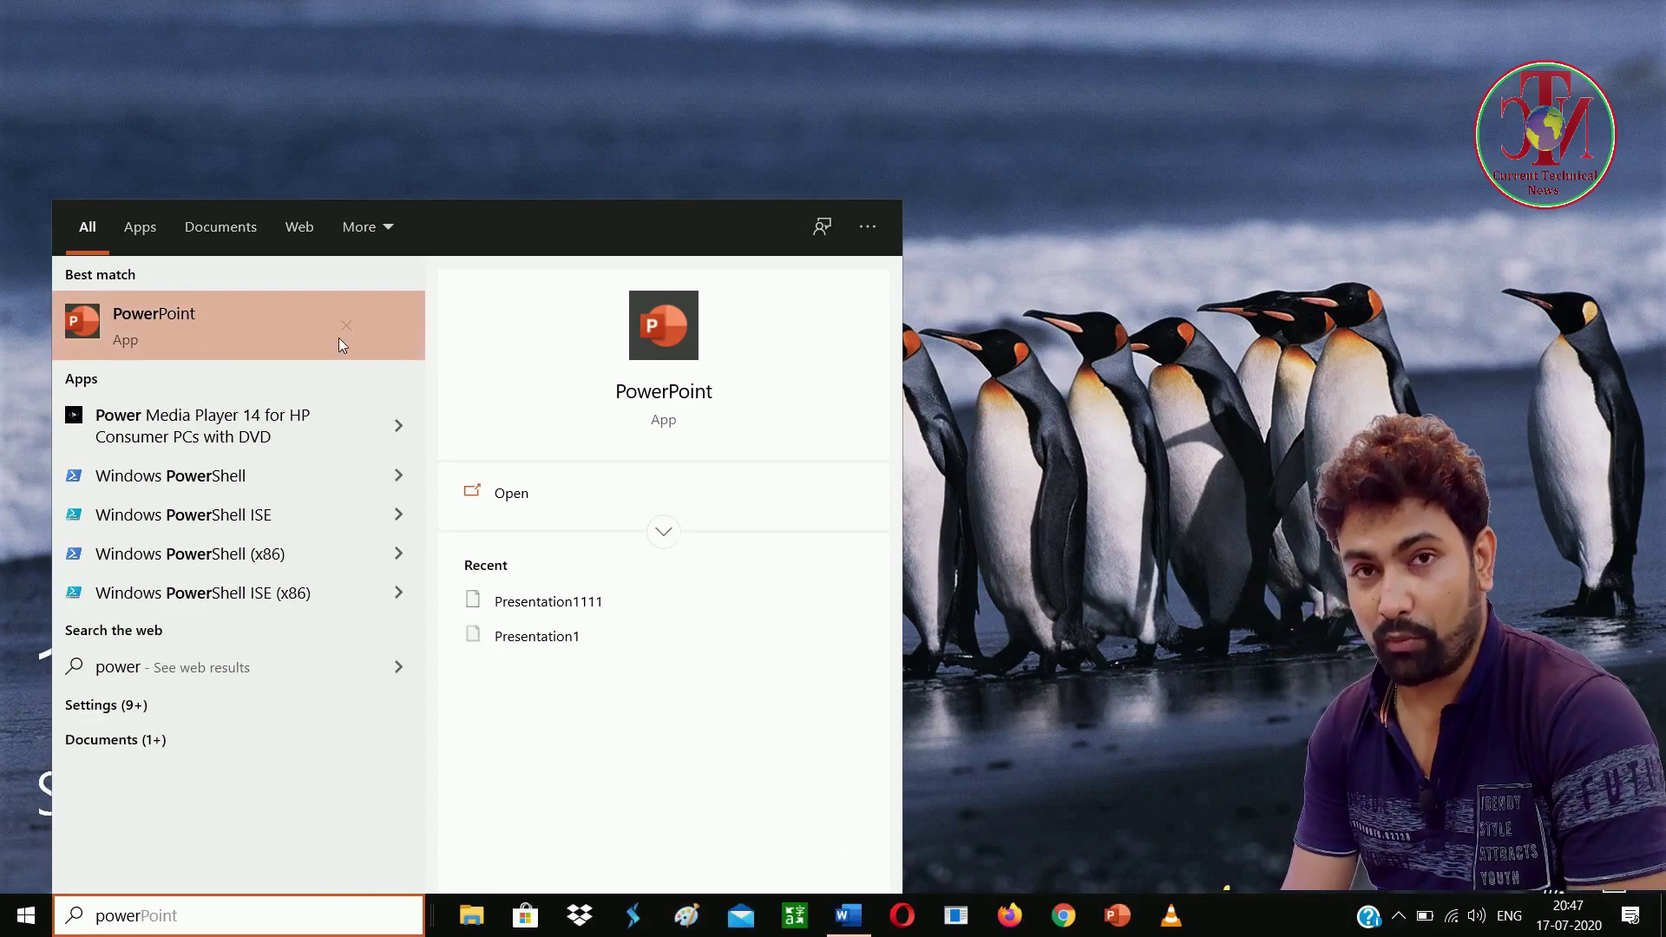
pyautogui.click(109, 347)
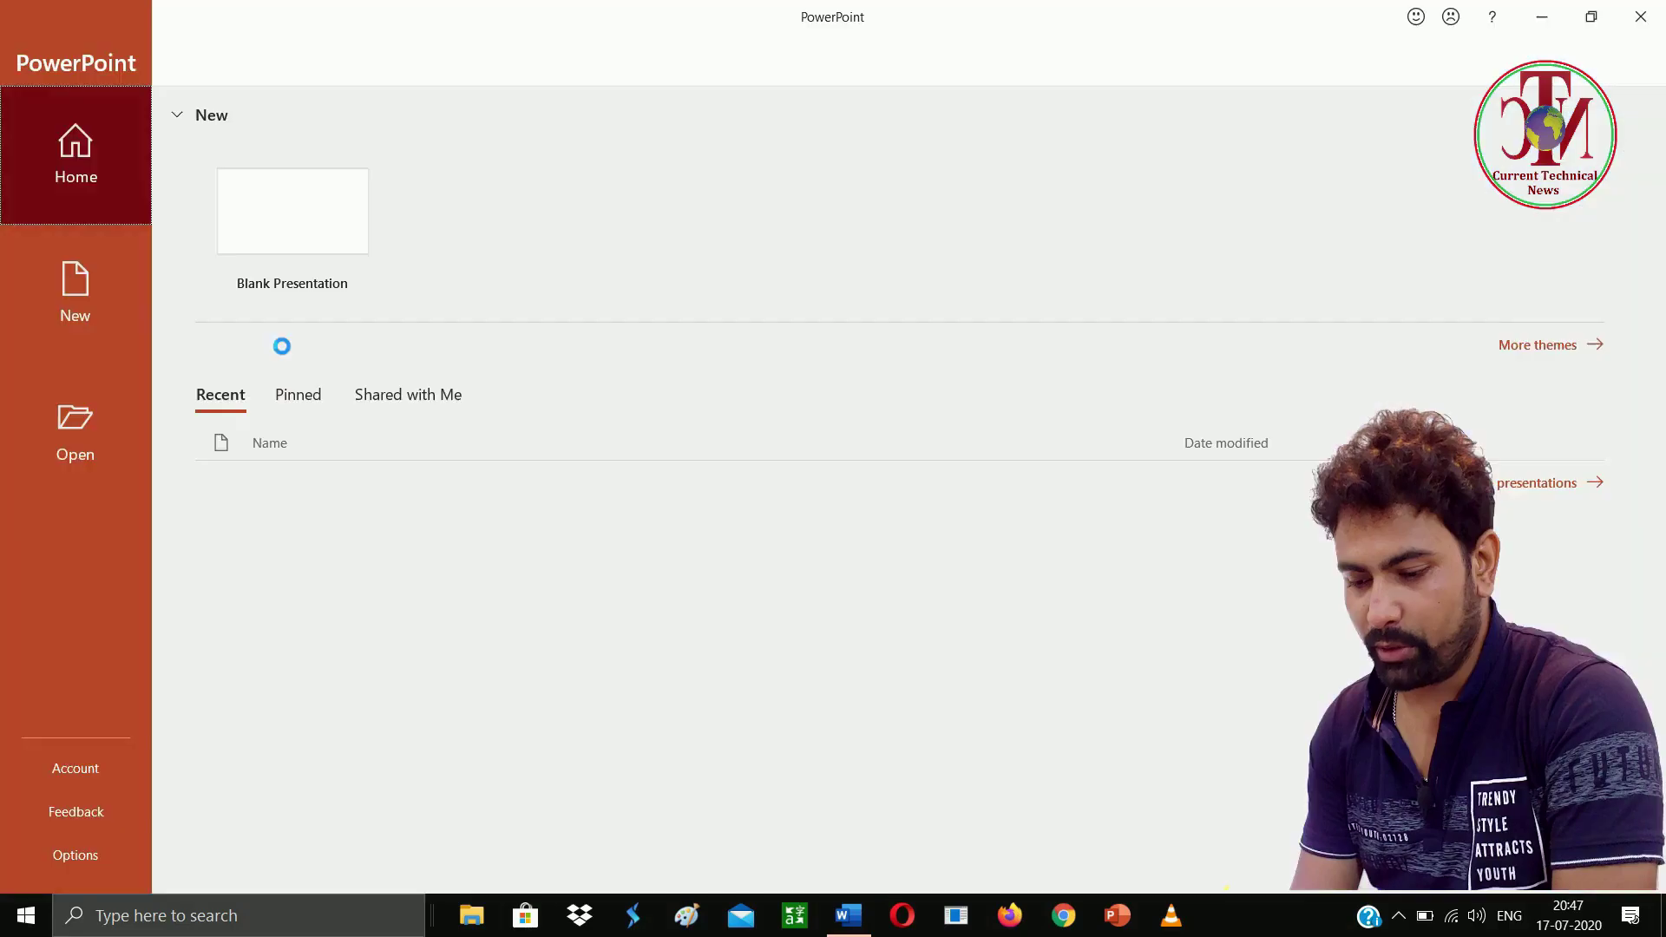
# - Create a new blank presentation, Presentation1
pyautogui.click(296, 198)
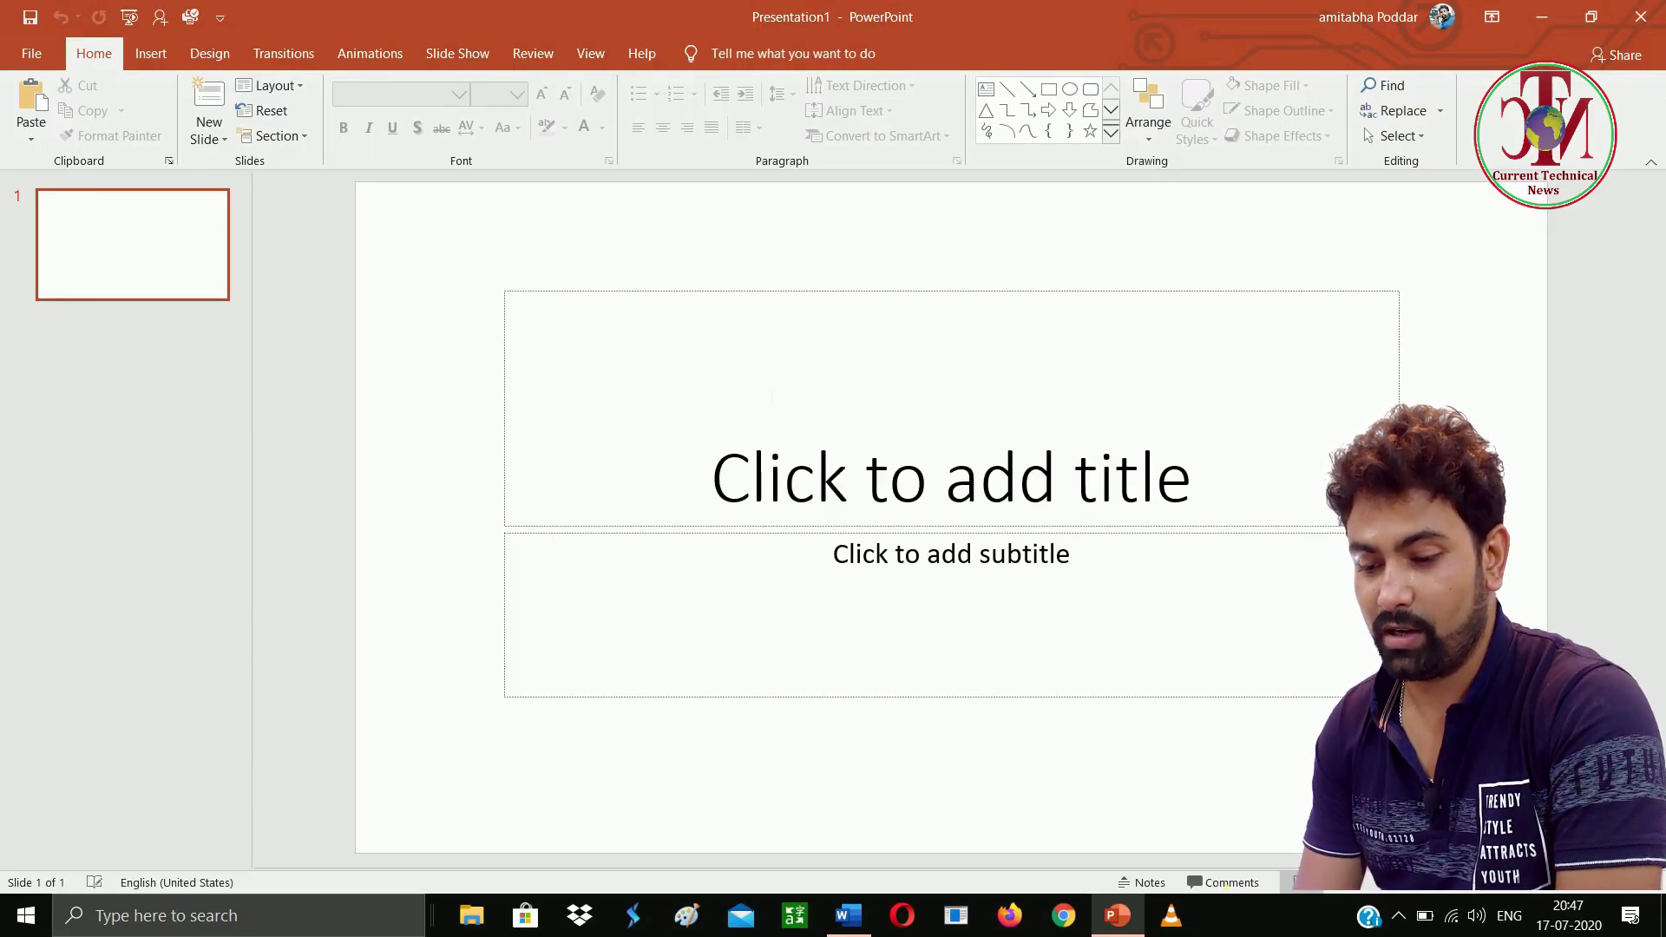
# - Add the QR4Office add-in from My Add-ins to the blank presentation
pyautogui.click(151, 54)
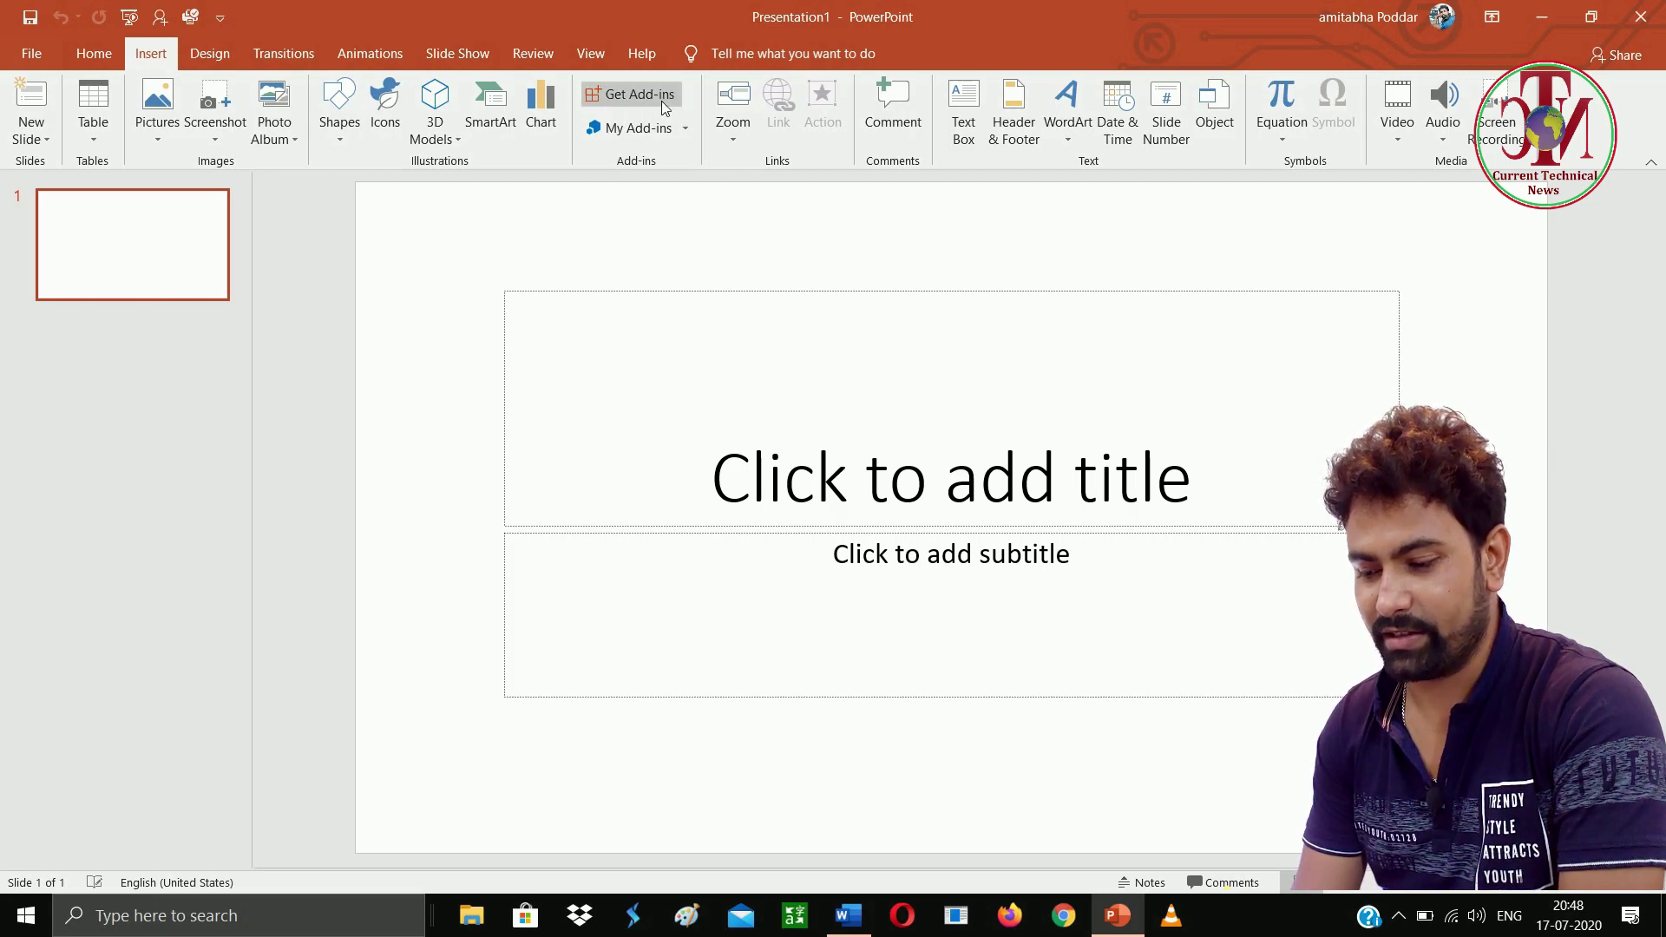
pyautogui.click(627, 137)
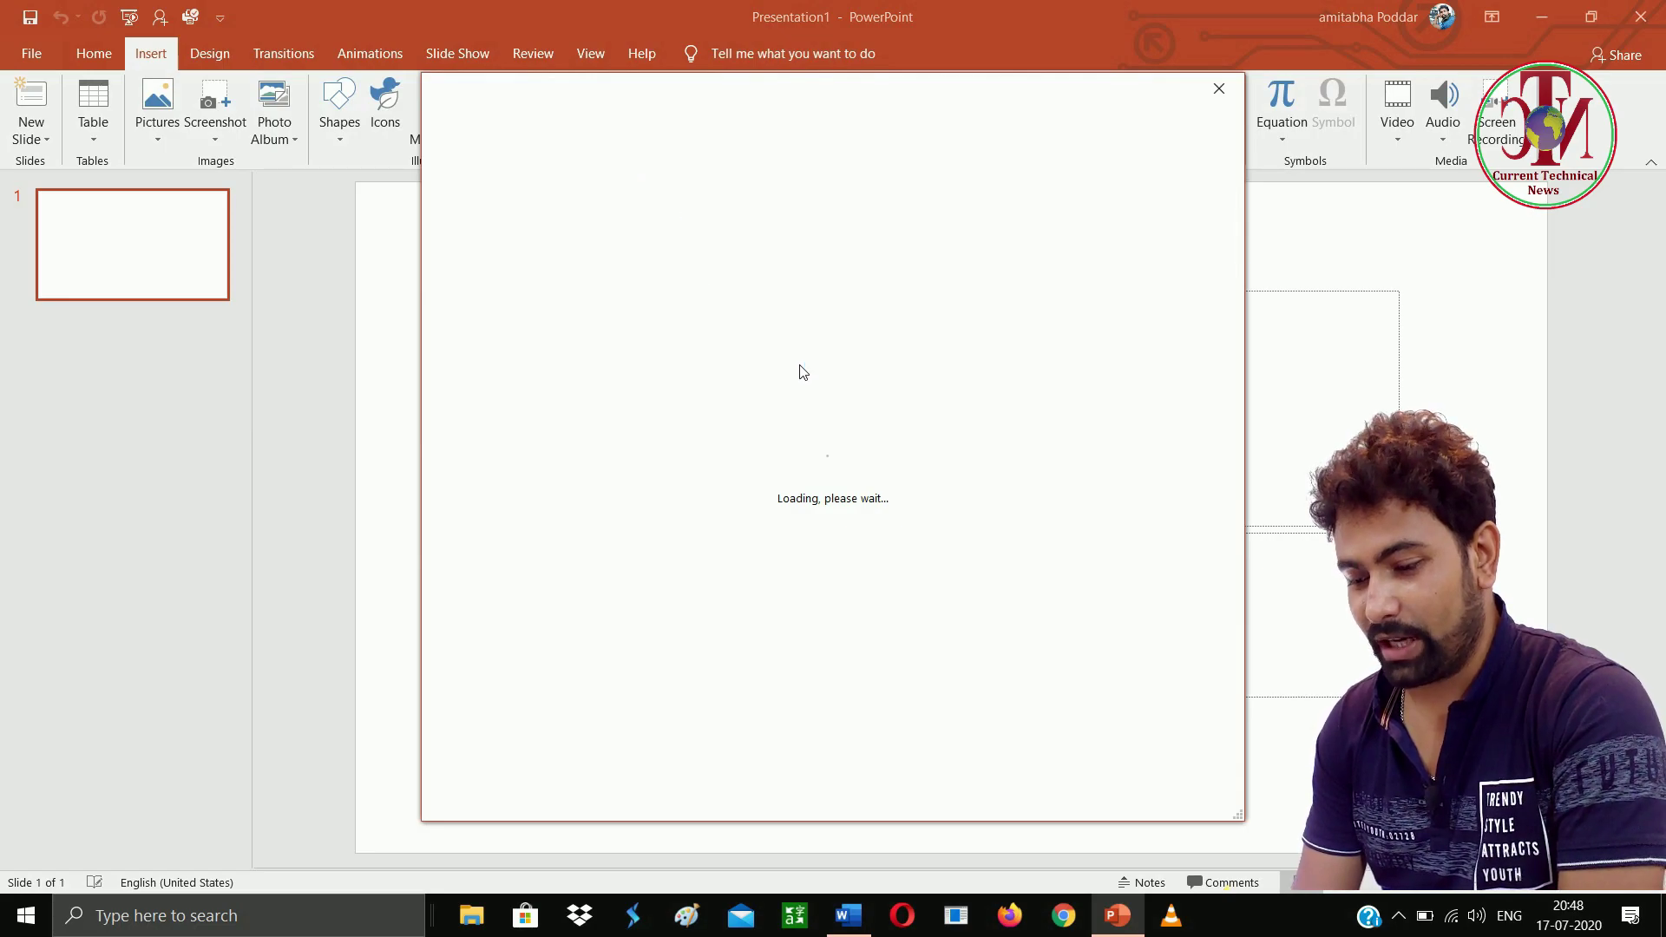
pyautogui.moveTo(555, 211)
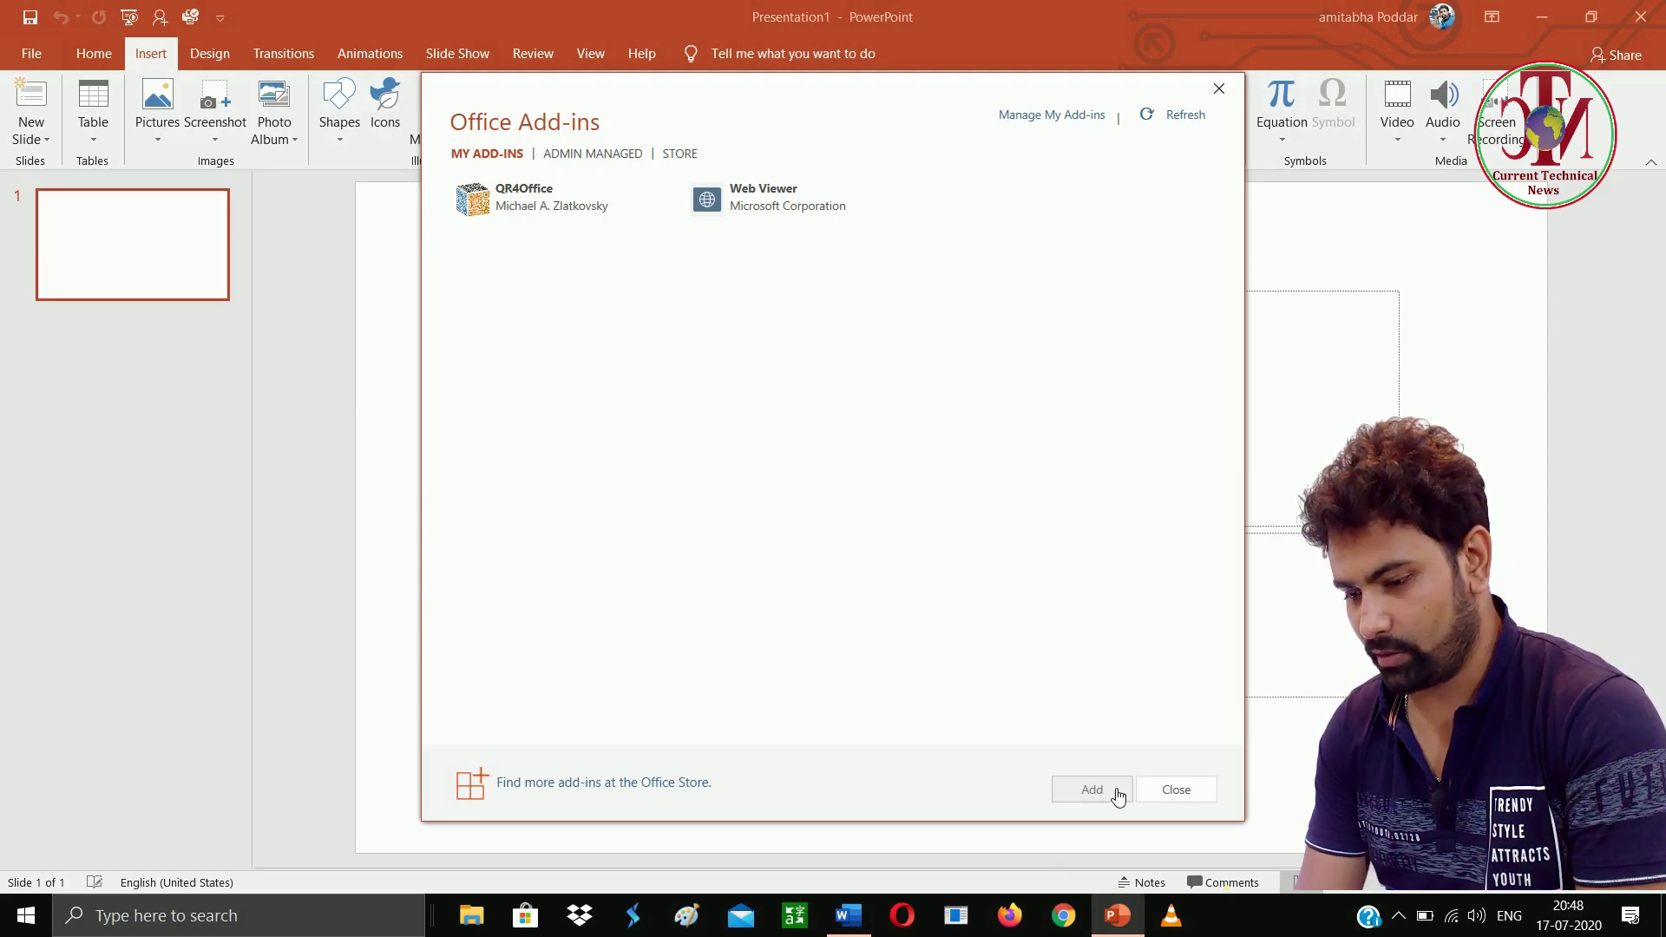
pyautogui.click(545, 203)
pyautogui.click(1098, 796)
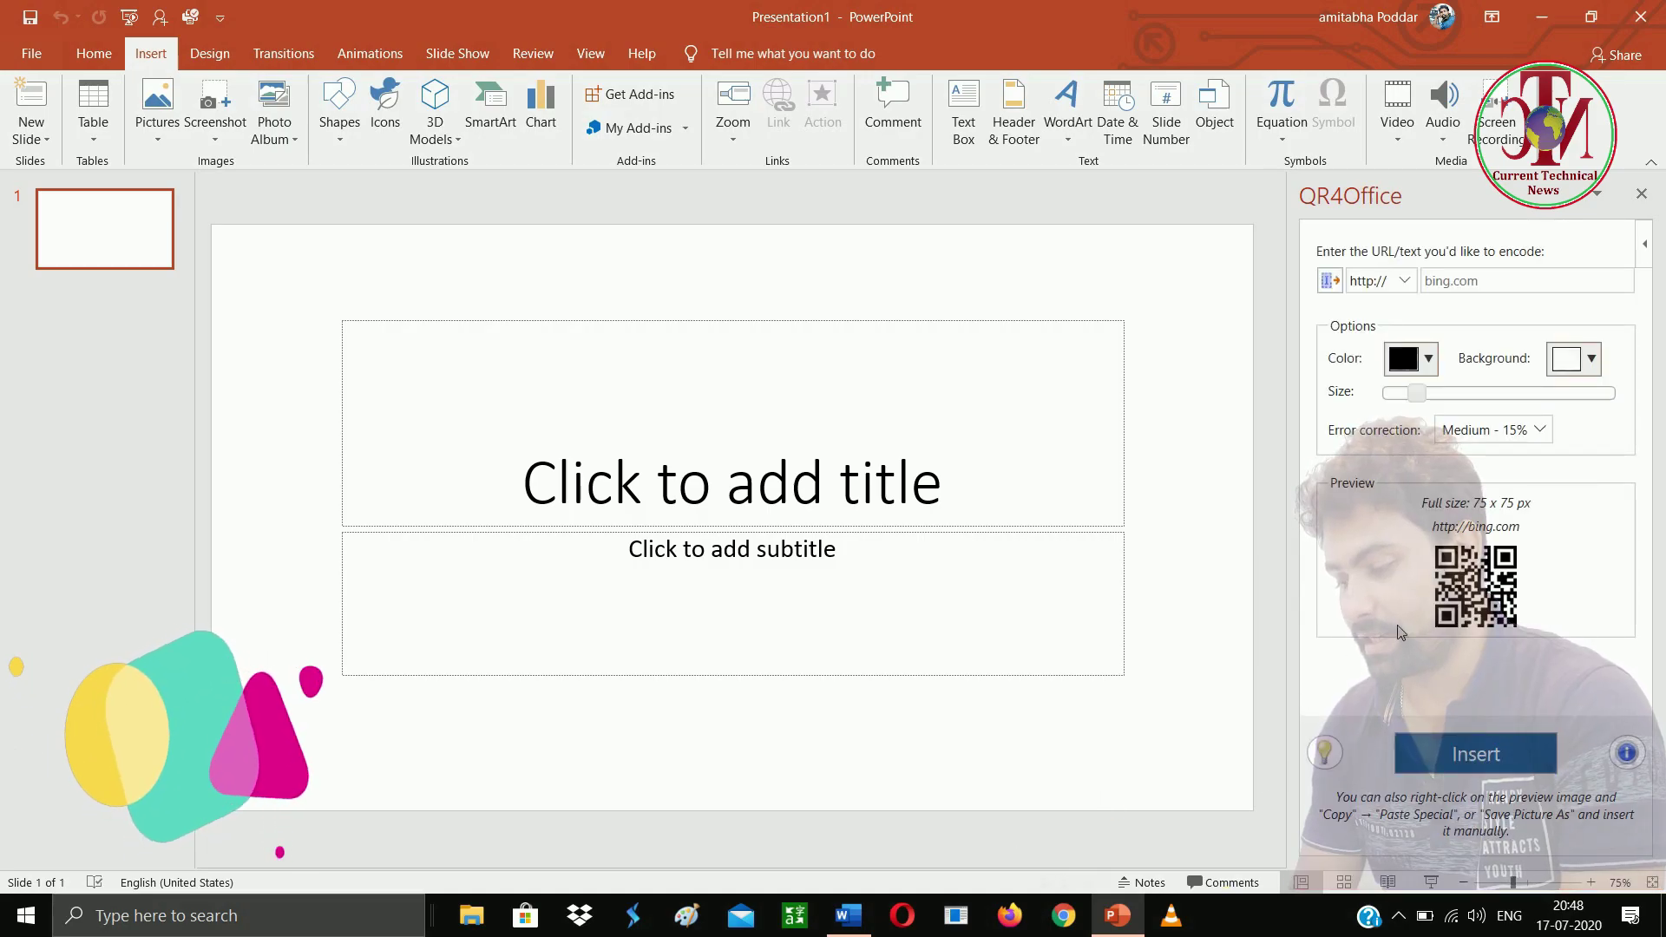
# - Adjust the QR4Office size slider until the preview reads 150 x 150 px
pyautogui.click(1431, 395)
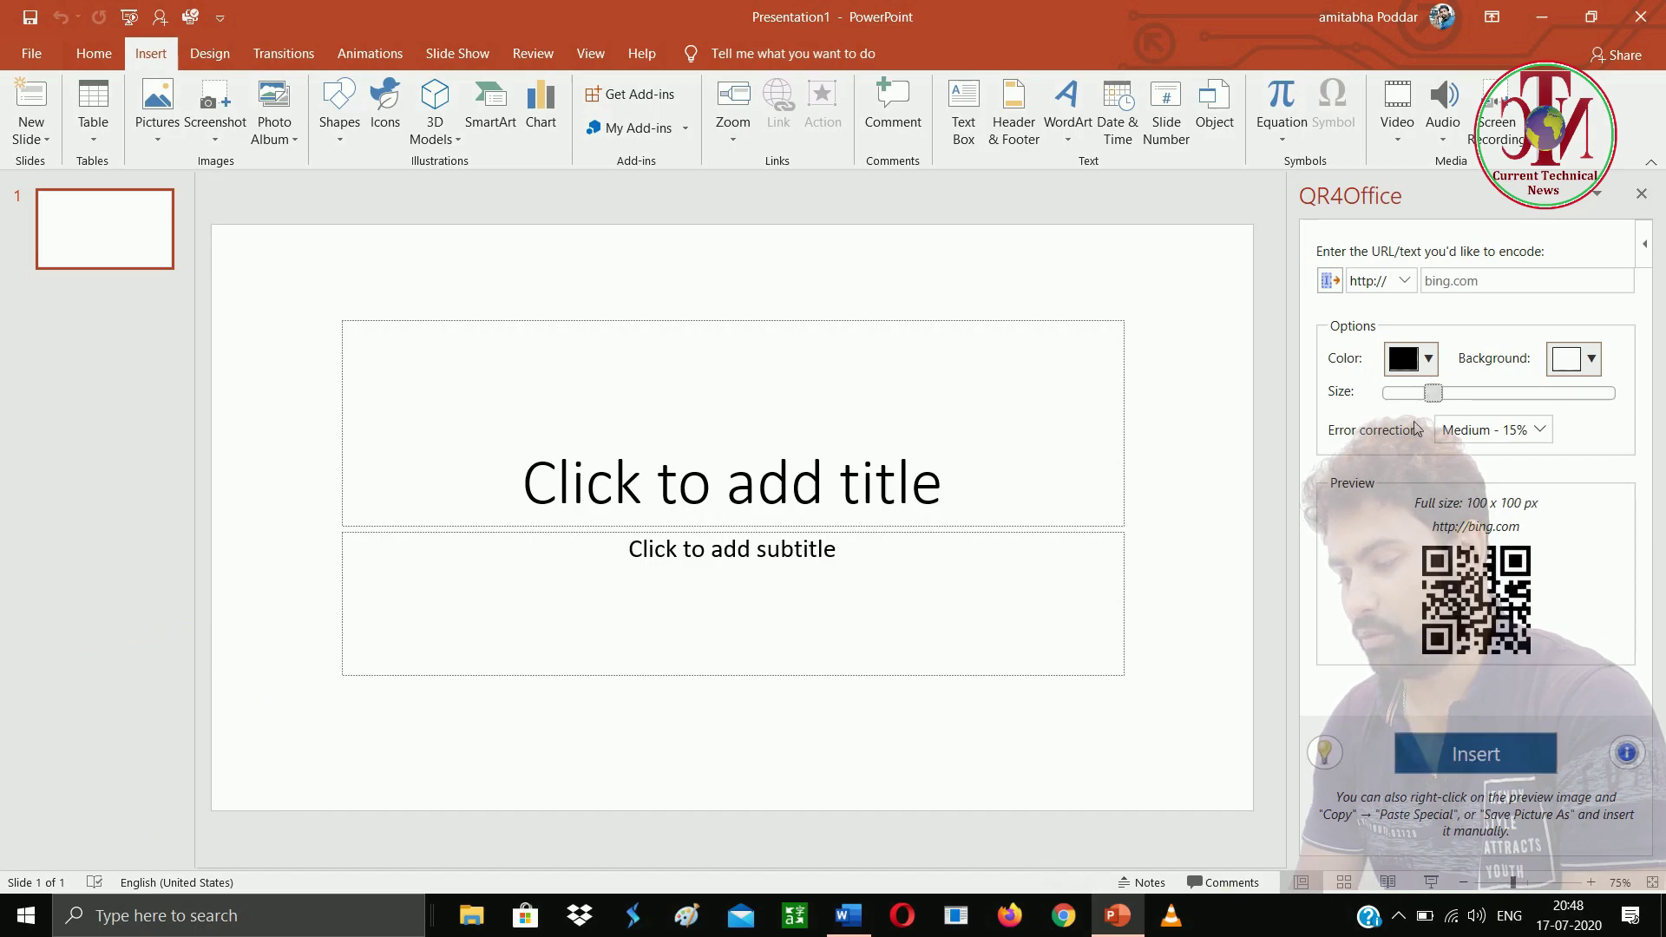
pyautogui.click(1520, 399)
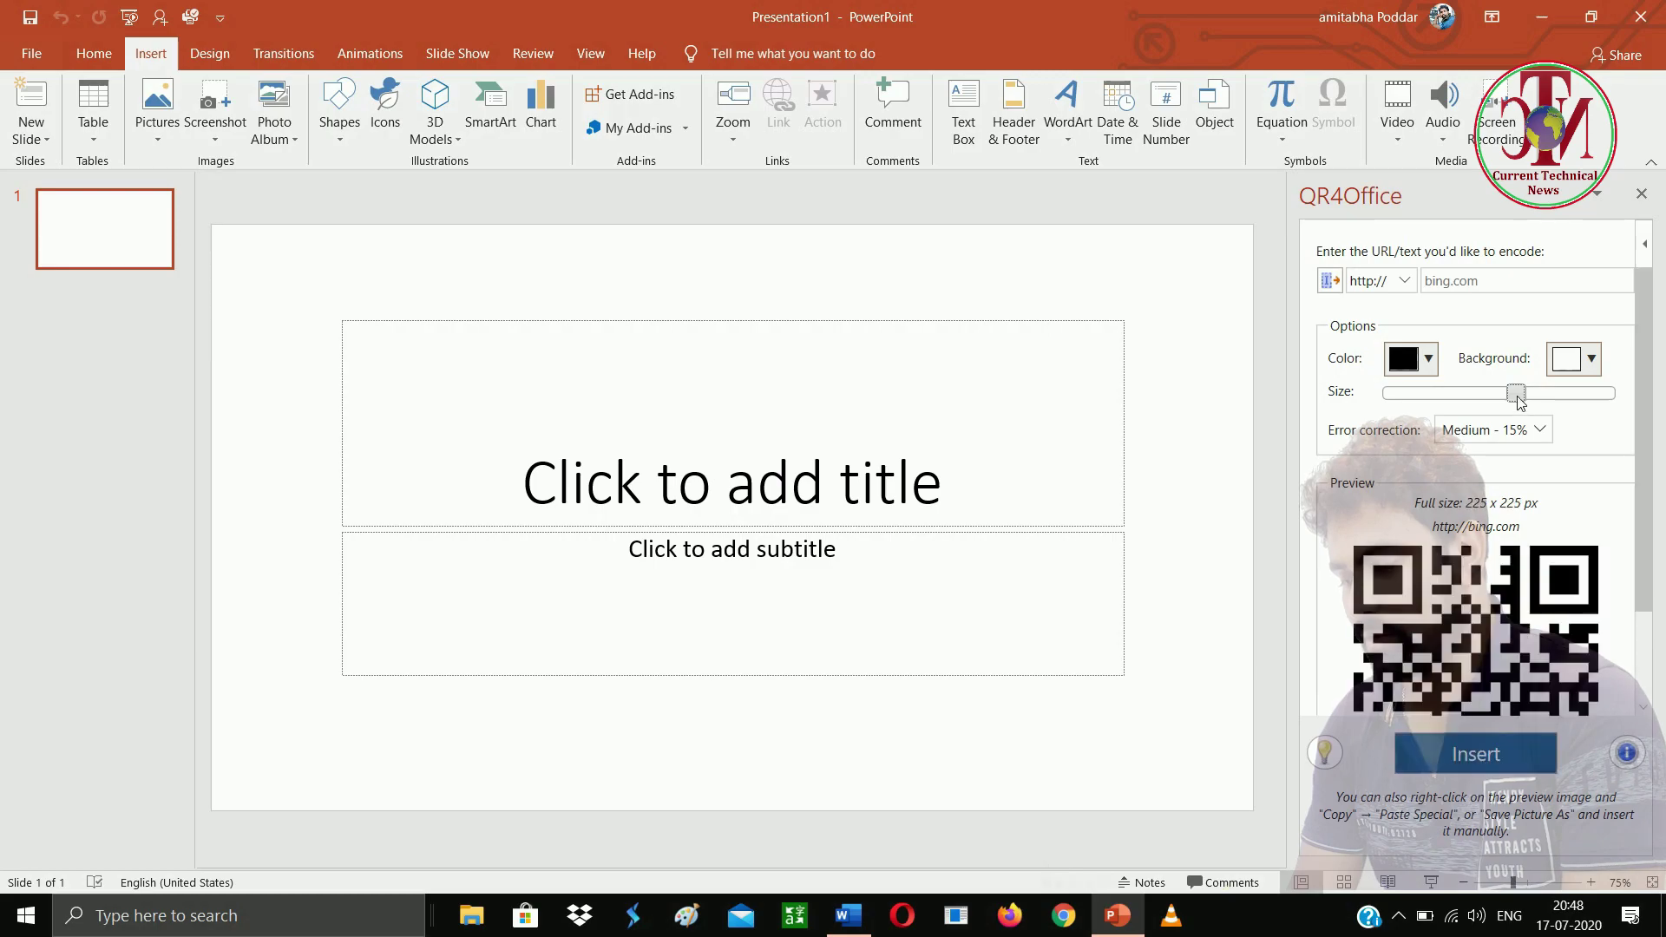
pyautogui.click(1498, 399)
pyautogui.click(1476, 400)
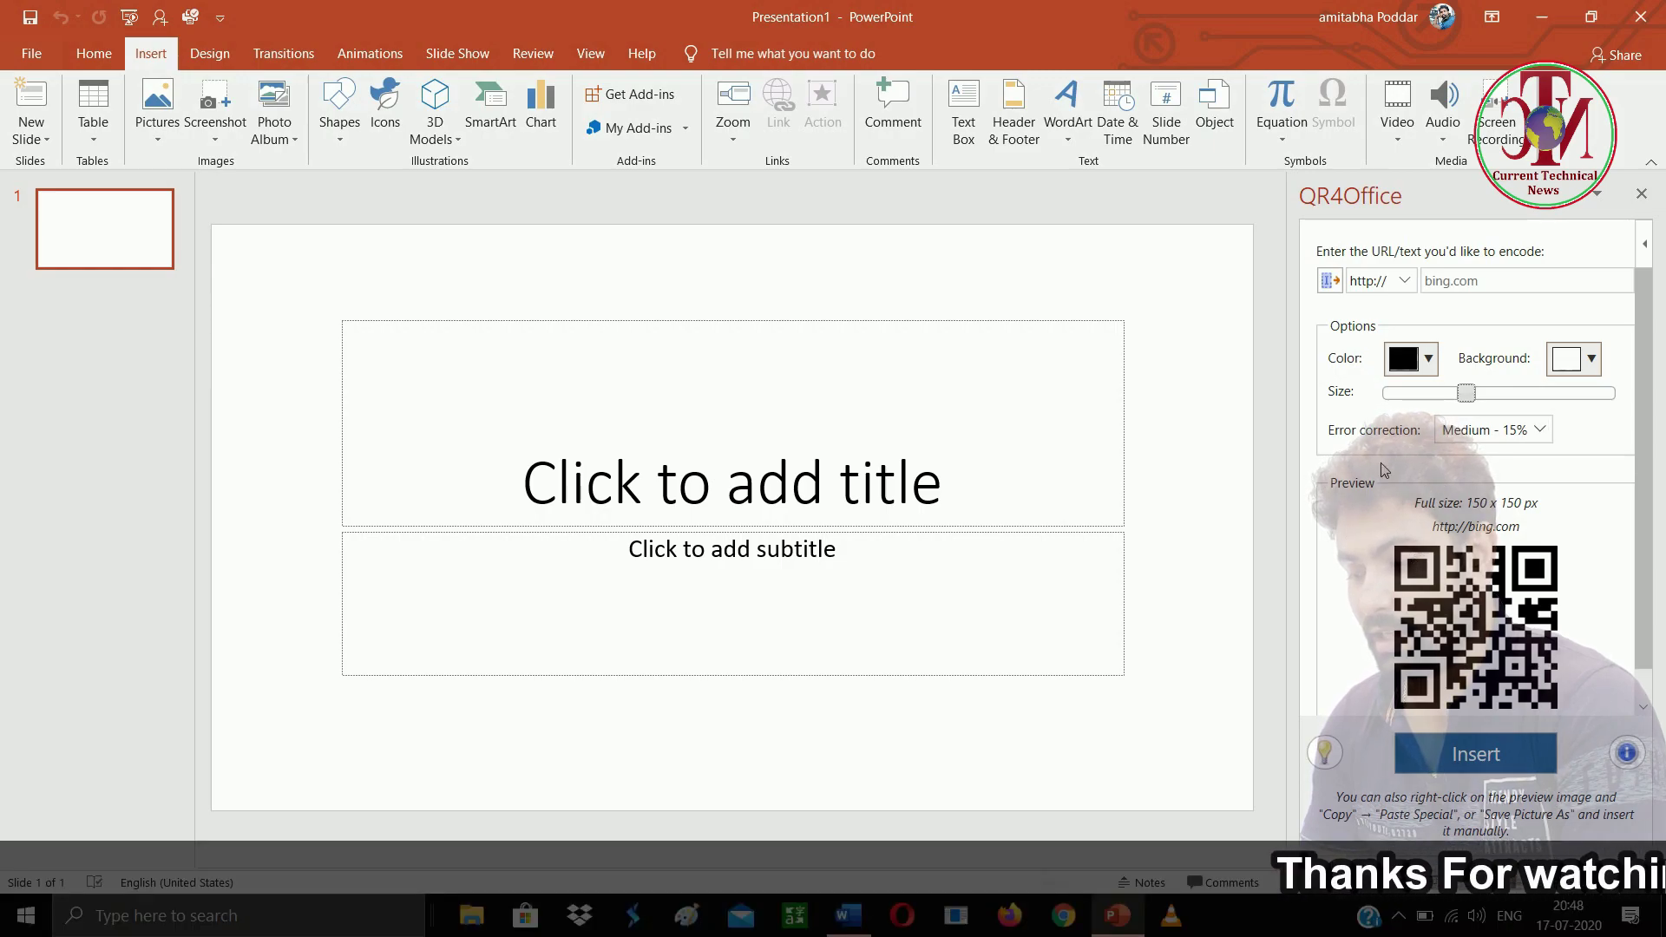
pyautogui.click(1405, 282)
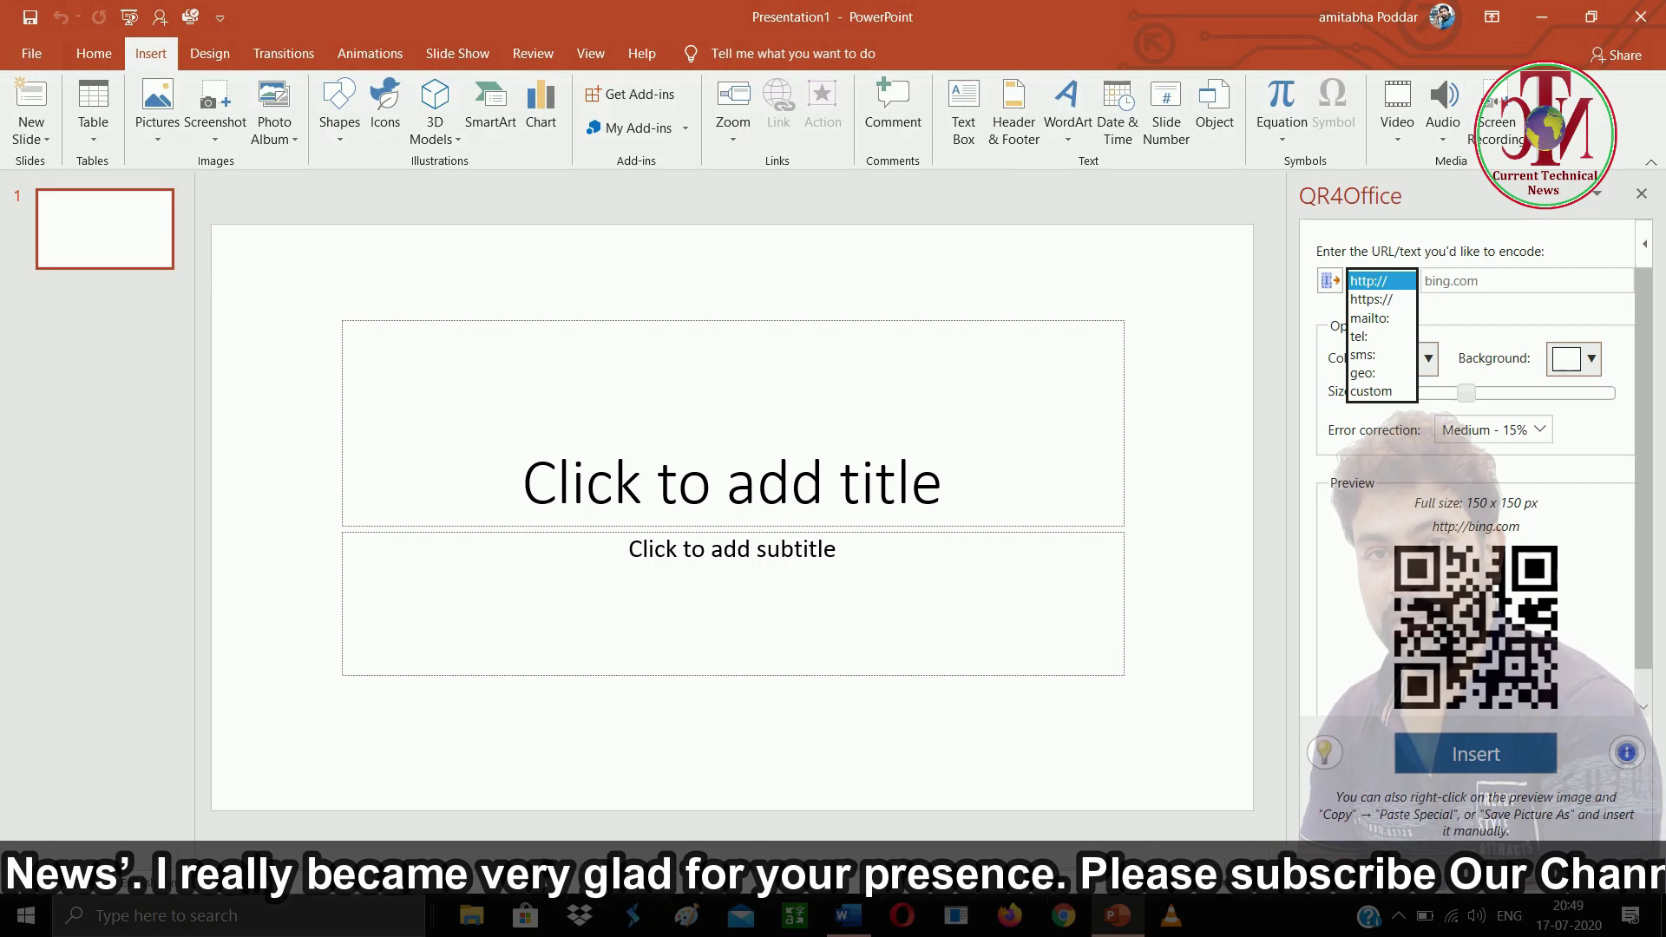
pyautogui.click(1368, 280)
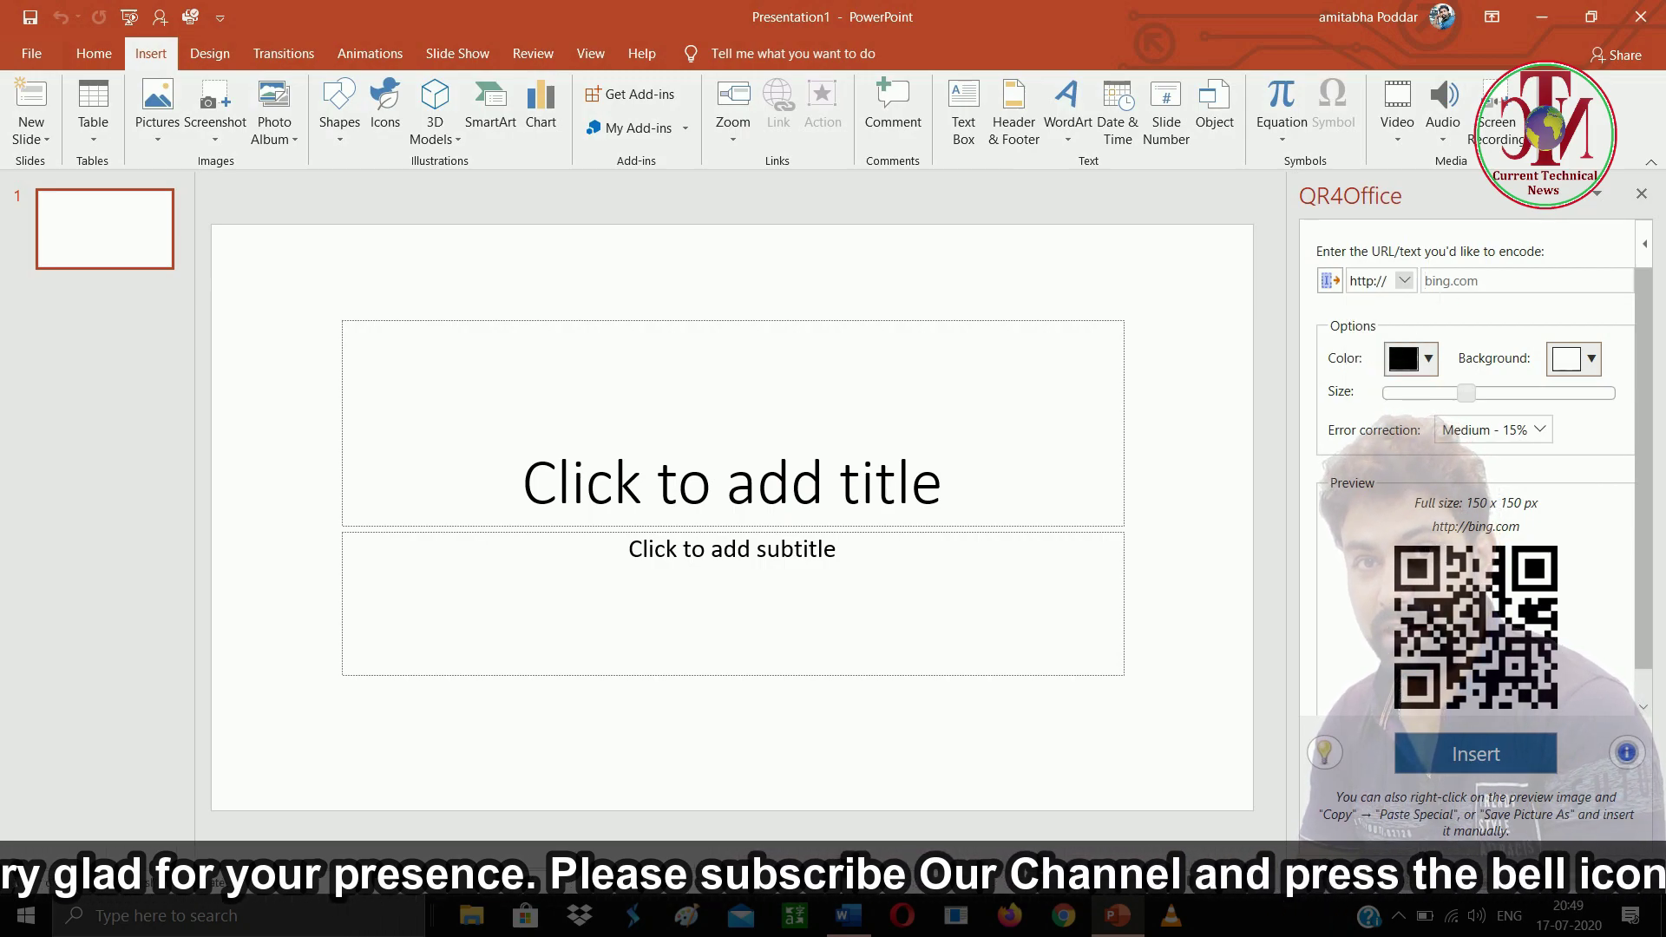